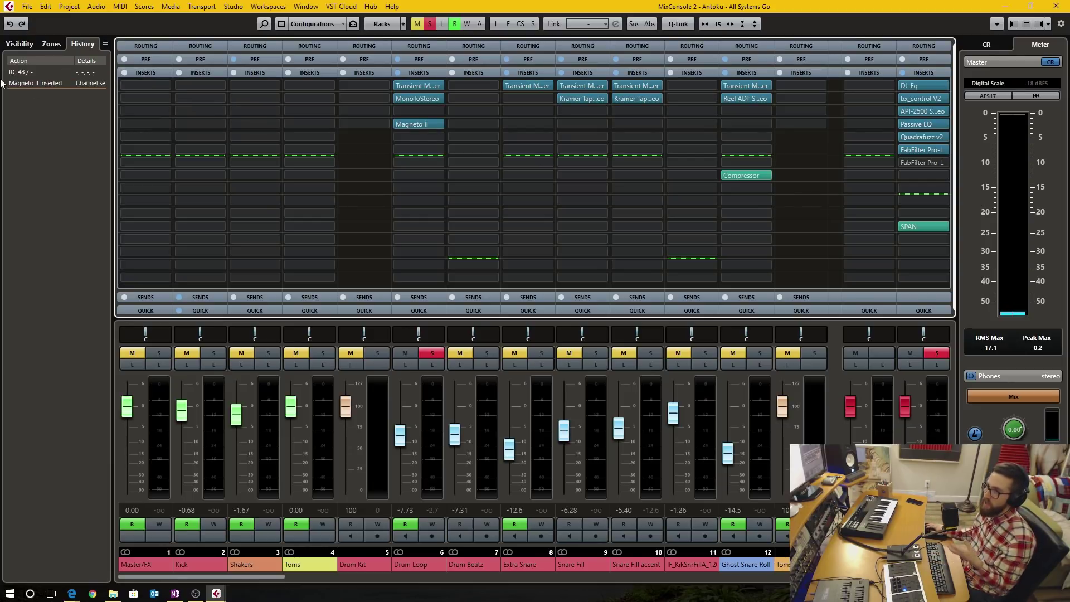
Undo all edits in the MixConsole History, including the Magneto II insertion on Drum Loop
click(34, 80)
Redo history to just after 'Magneto II inserted', then set Drum Loop's insert slot 4 to No Effect
click(37, 66)
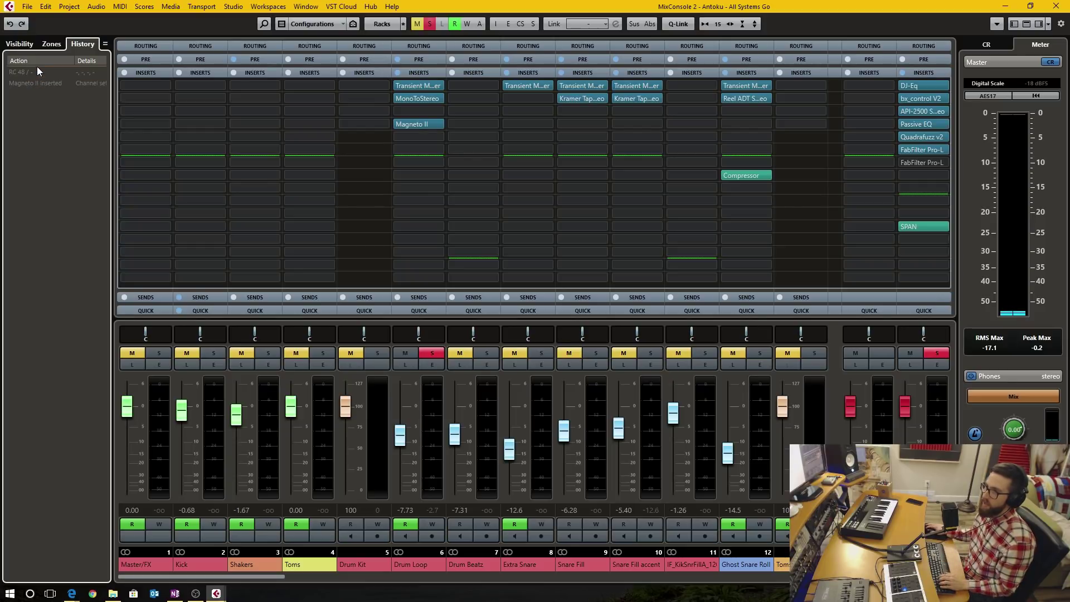
drag(39, 64, 43, 99)
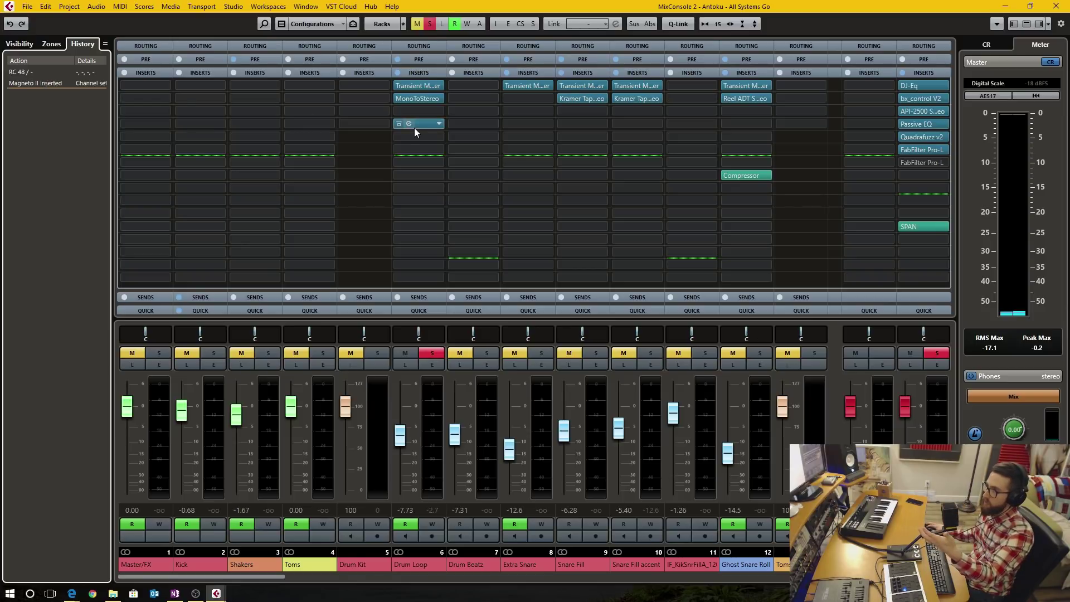
click(440, 123)
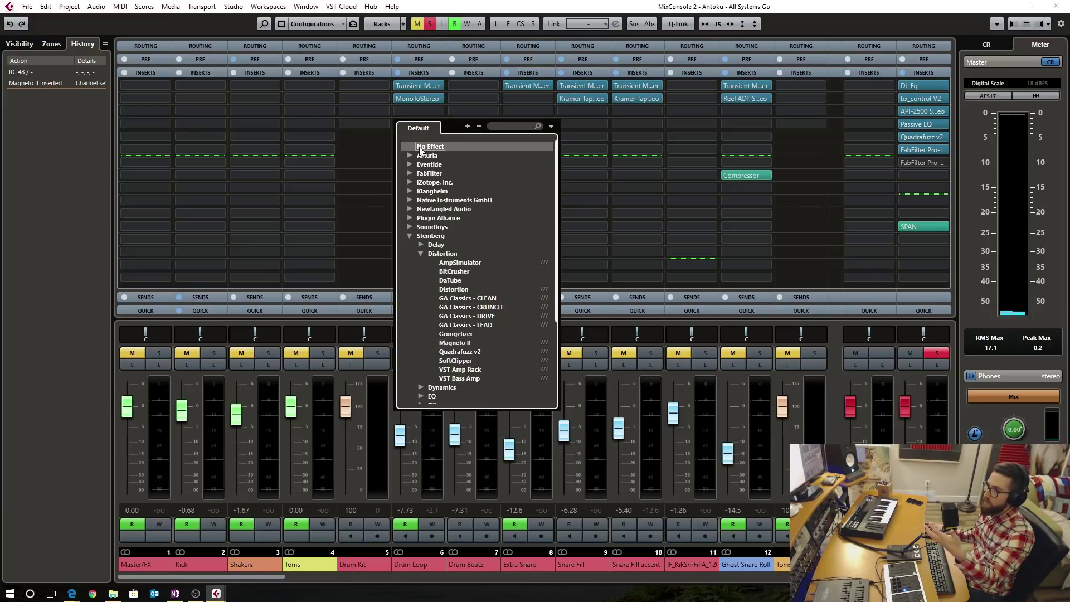
click(419, 146)
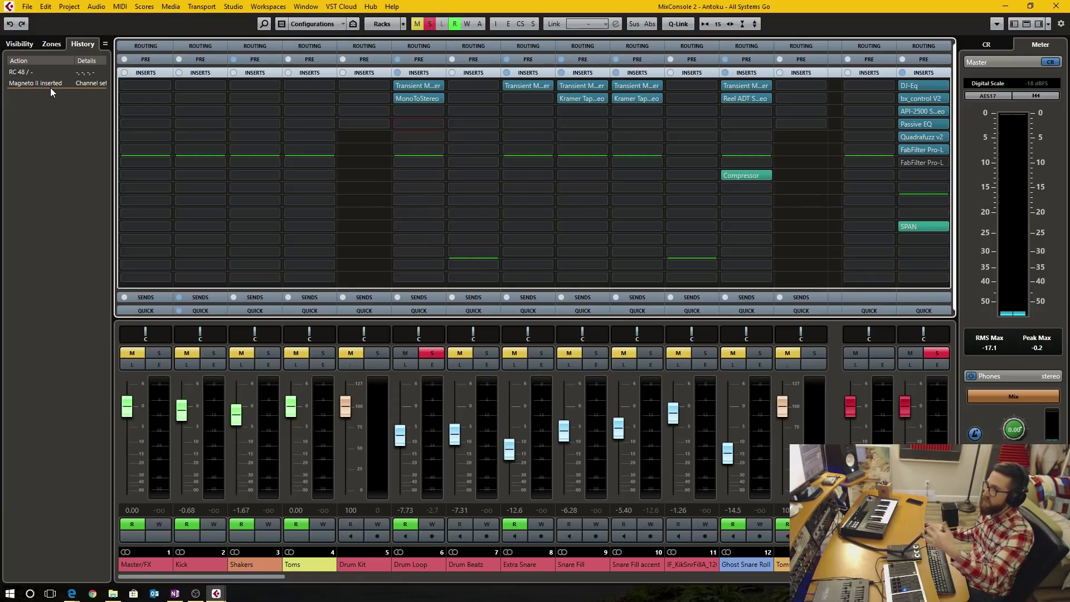
click(55, 82)
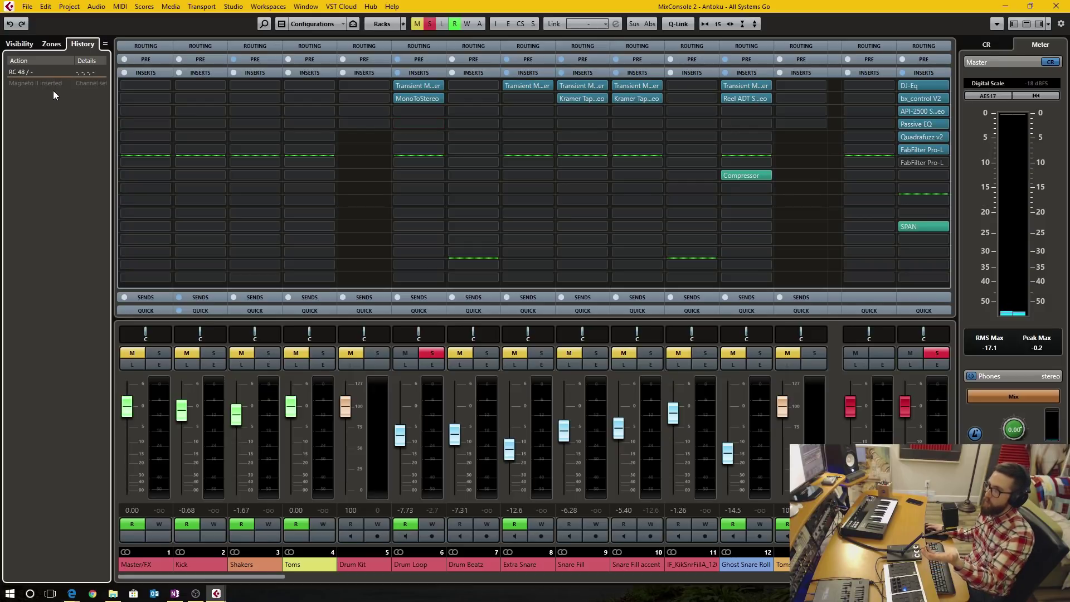
Load the Steinberg Compressor into Drum Loop's fourth insert, replacing a DeEsser loaded first
click(439, 123)
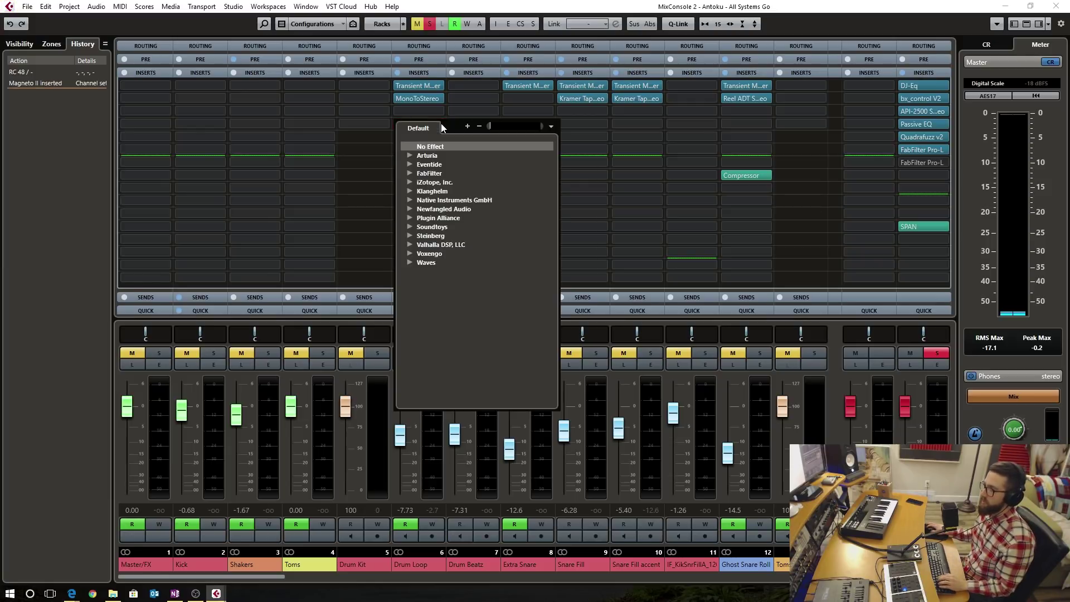
click(410, 235)
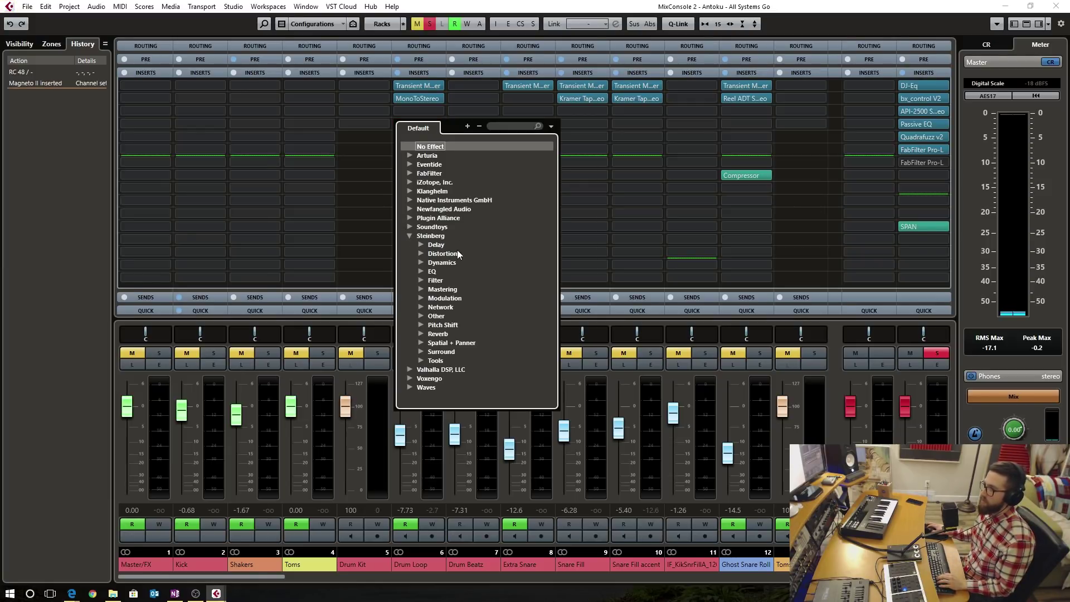
click(424, 271)
click(454, 284)
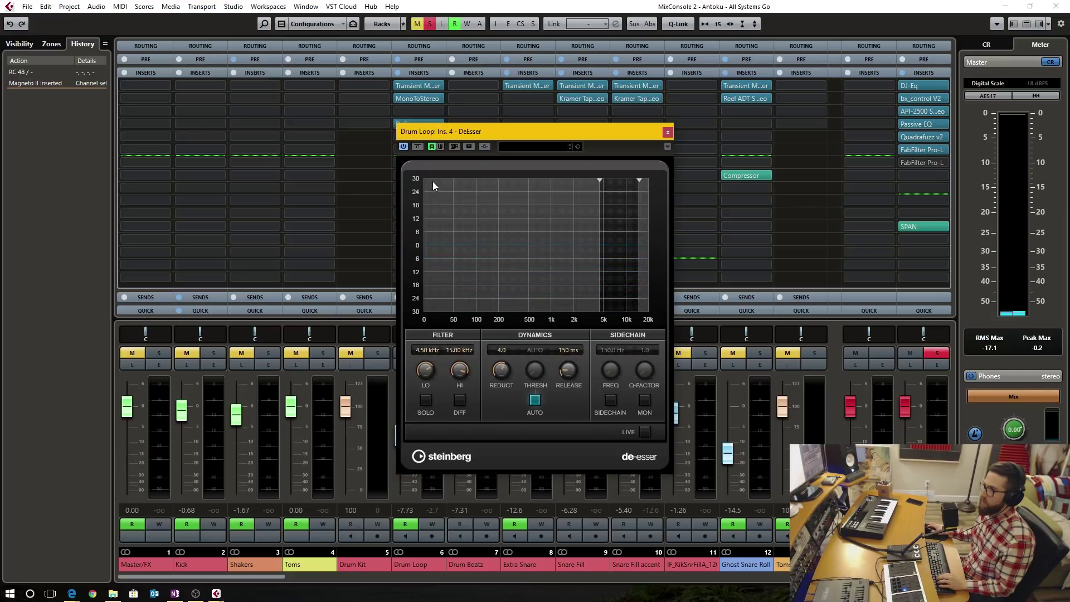
drag(503, 132, 678, 113)
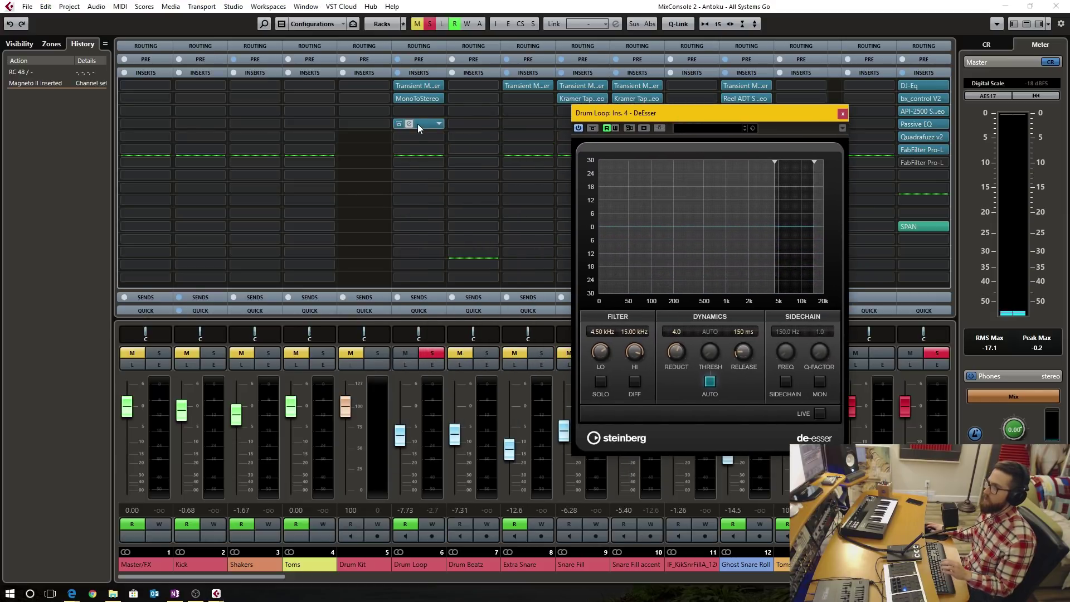
click(440, 122)
click(446, 281)
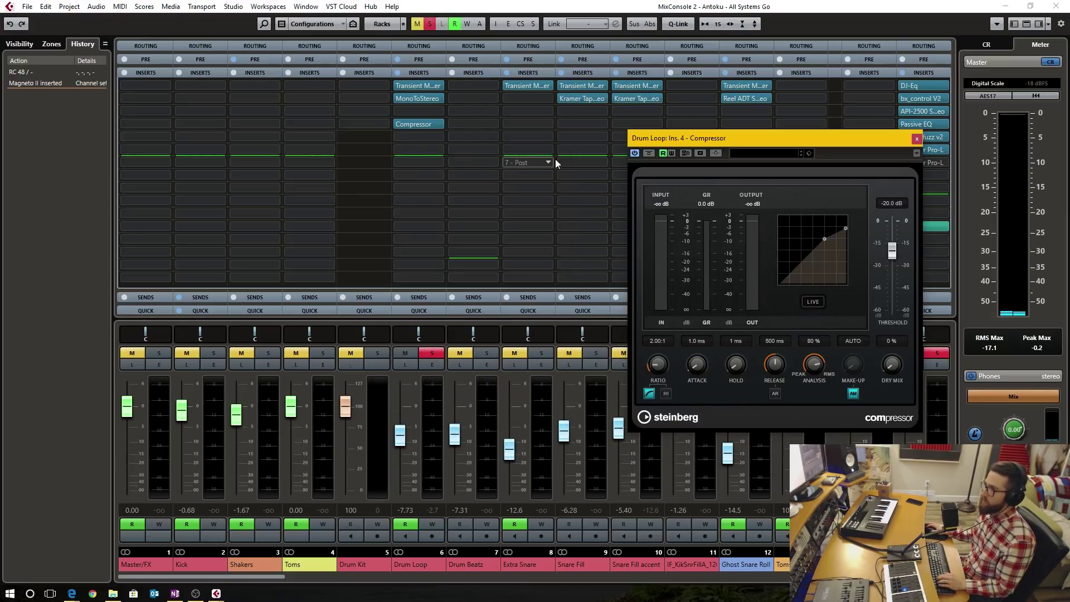
drag(693, 136, 581, 124)
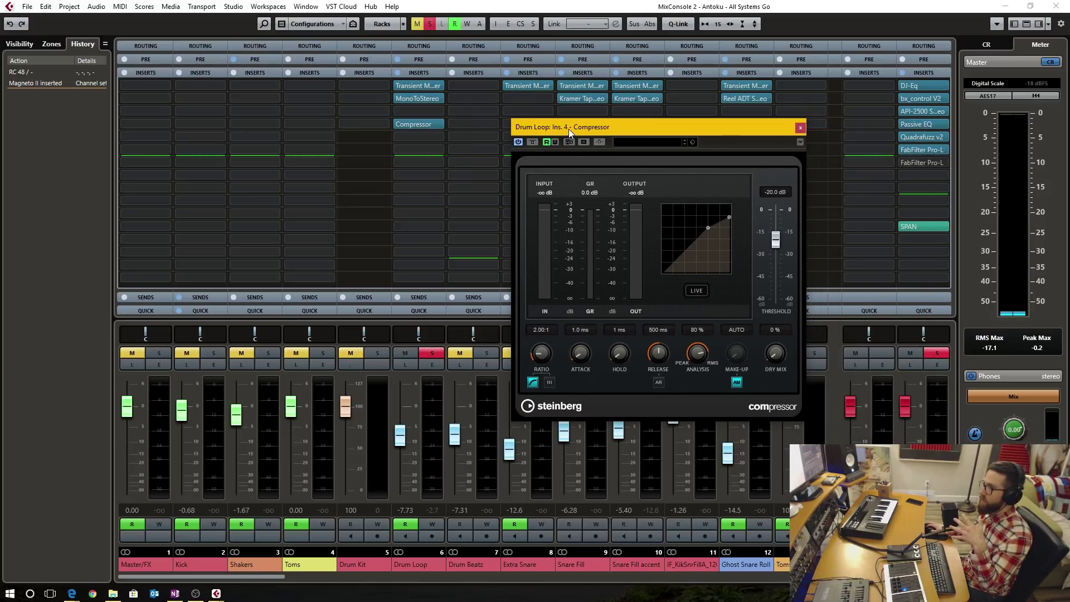
Set the Compressor's threshold to -36 dB, dry mix to 88% and release to 946 ms
mouse_move(433, 125)
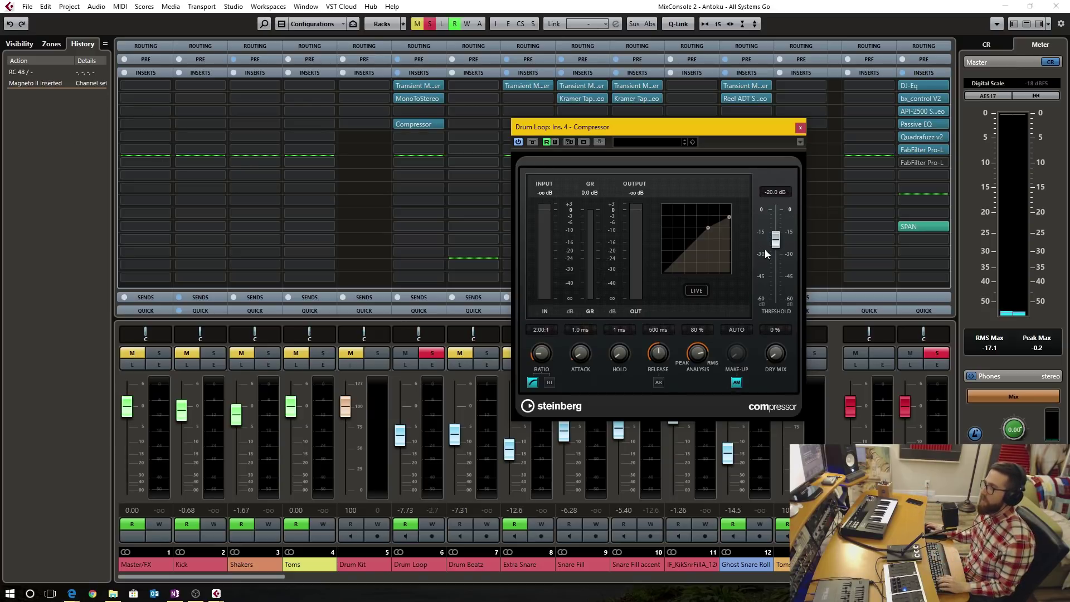
drag(775, 240, 777, 271)
drag(775, 353, 724, 336)
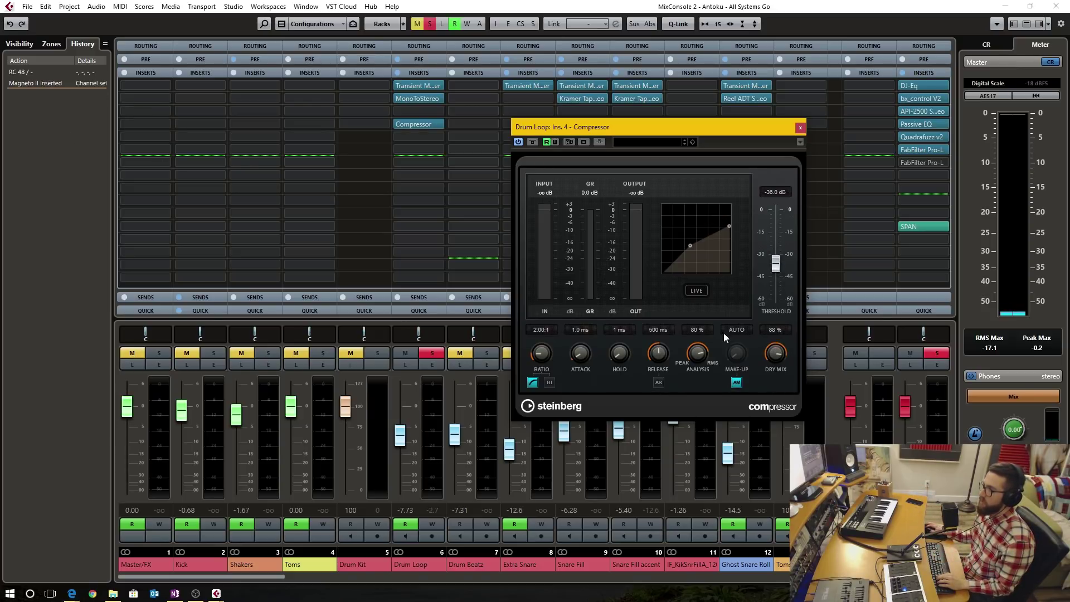
drag(658, 355, 661, 334)
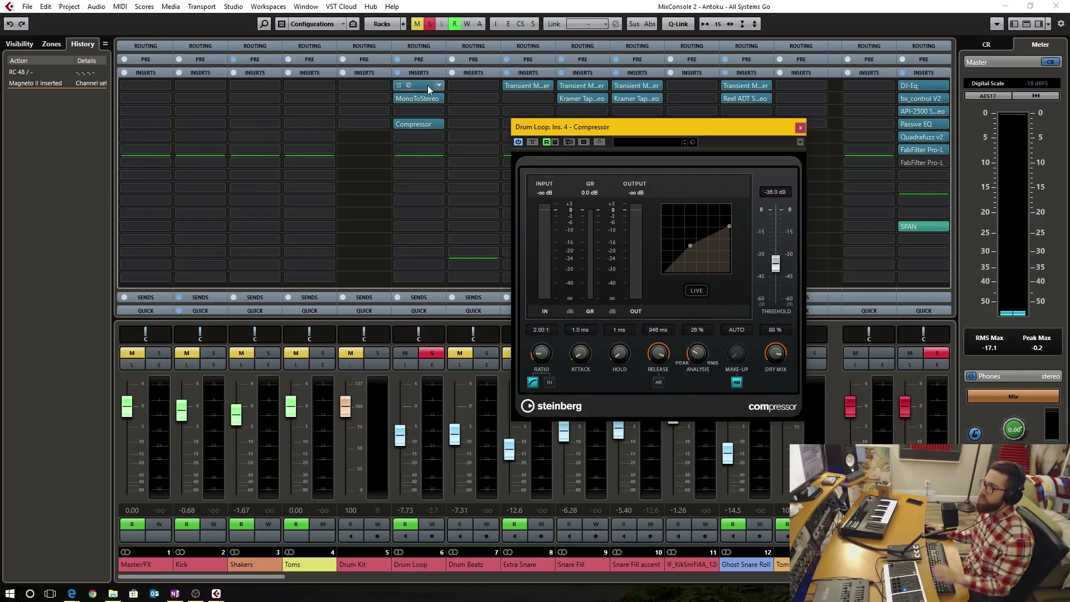
drag(634, 129, 471, 147)
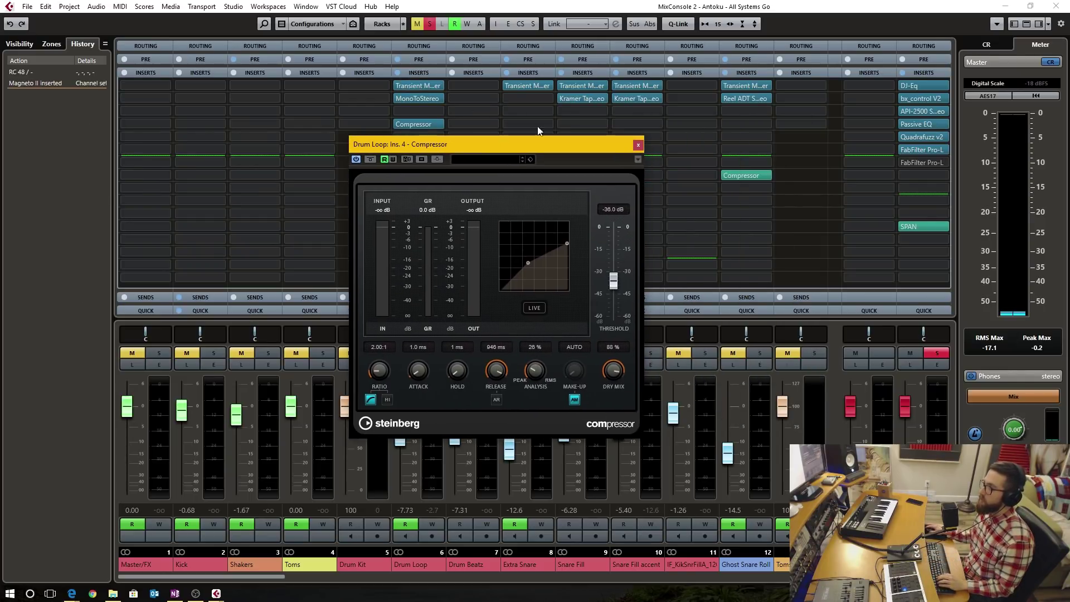
click(641, 85)
drag(517, 329, 516, 326)
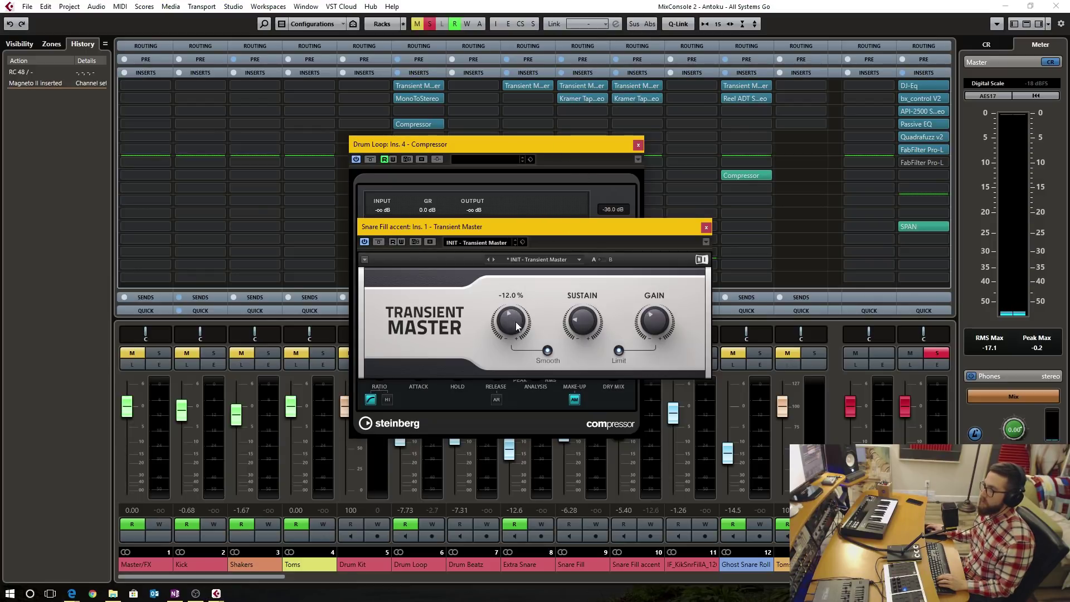
click(706, 226)
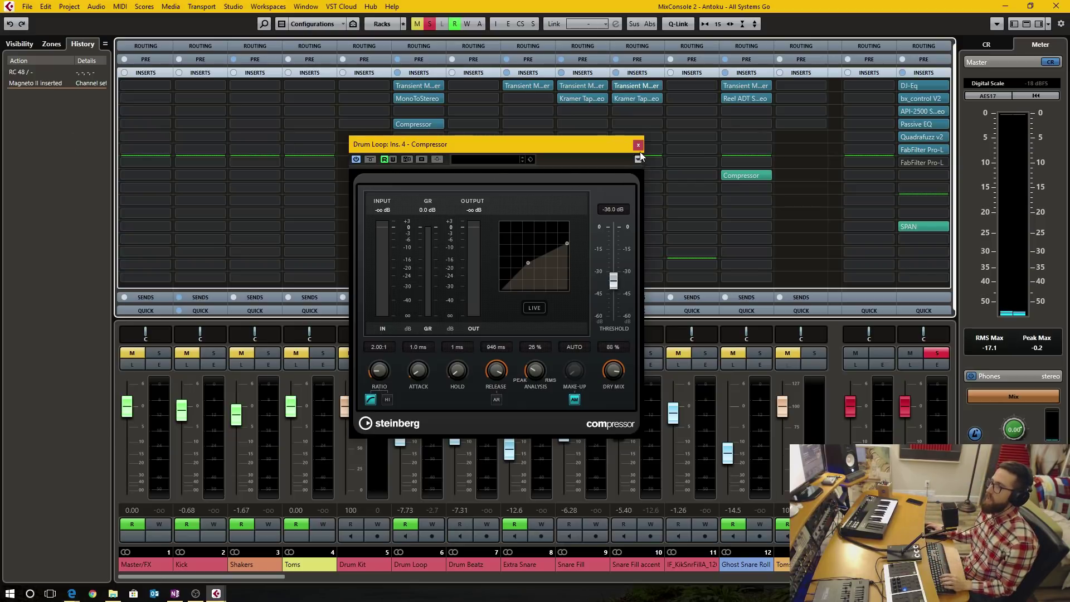
drag(581, 146, 673, 143)
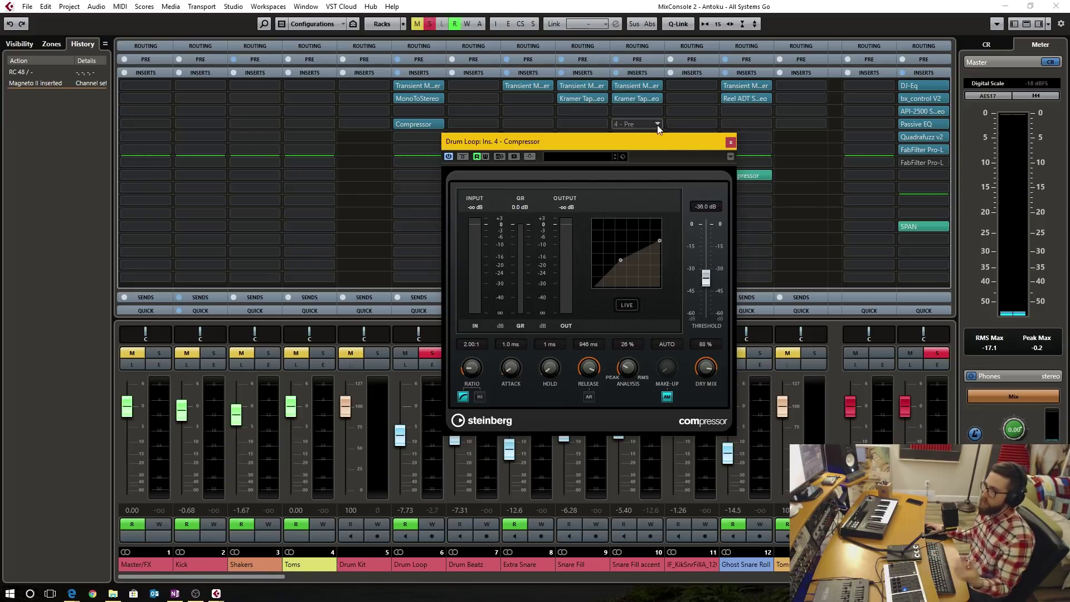
Close the Compressor window, leaving Drum Loop's and Extra Snare's fourth inserts unchanged
click(730, 142)
mouse_move(422, 125)
mouse_down()
mouse_move(537, 126)
mouse_move(424, 128)
mouse_up()
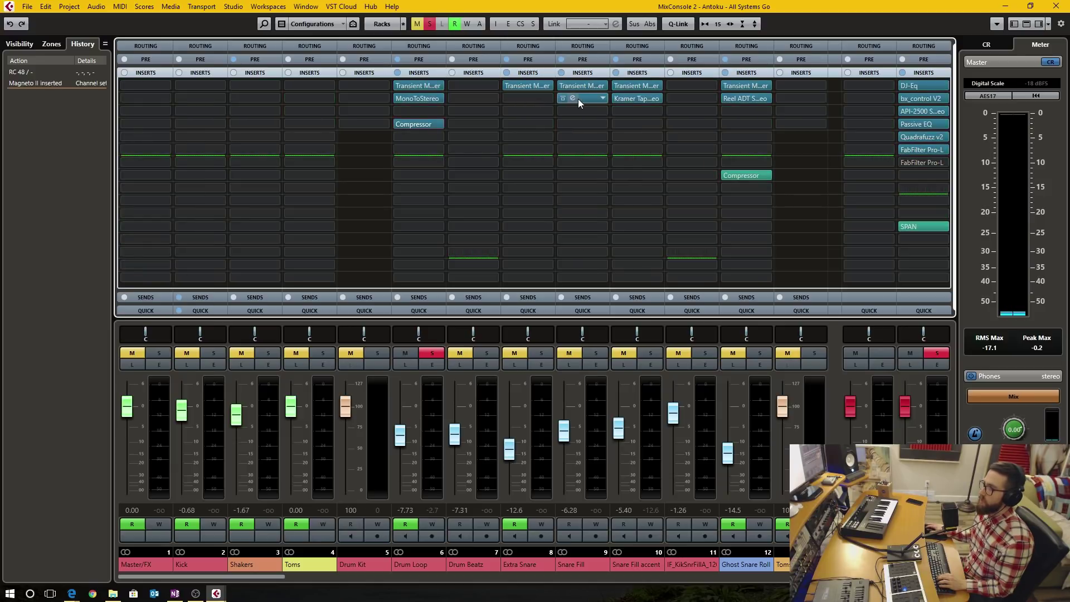
click(523, 124)
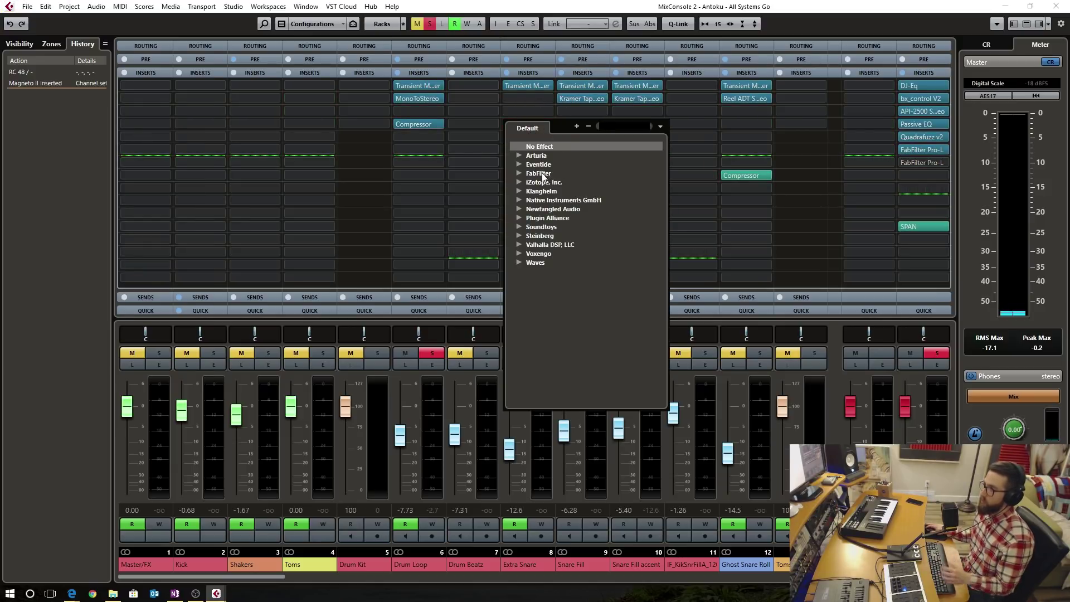
click(437, 363)
In Drum Loop's Channel Settings, boost the high EQ band around 7 kHz, then close it
click(437, 365)
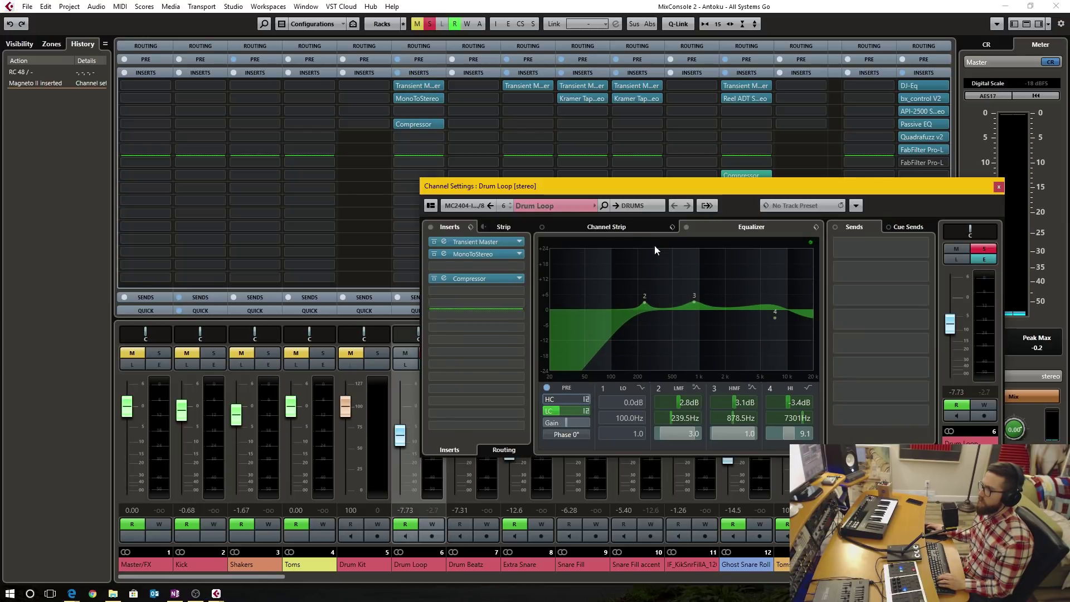
drag(713, 280, 774, 266)
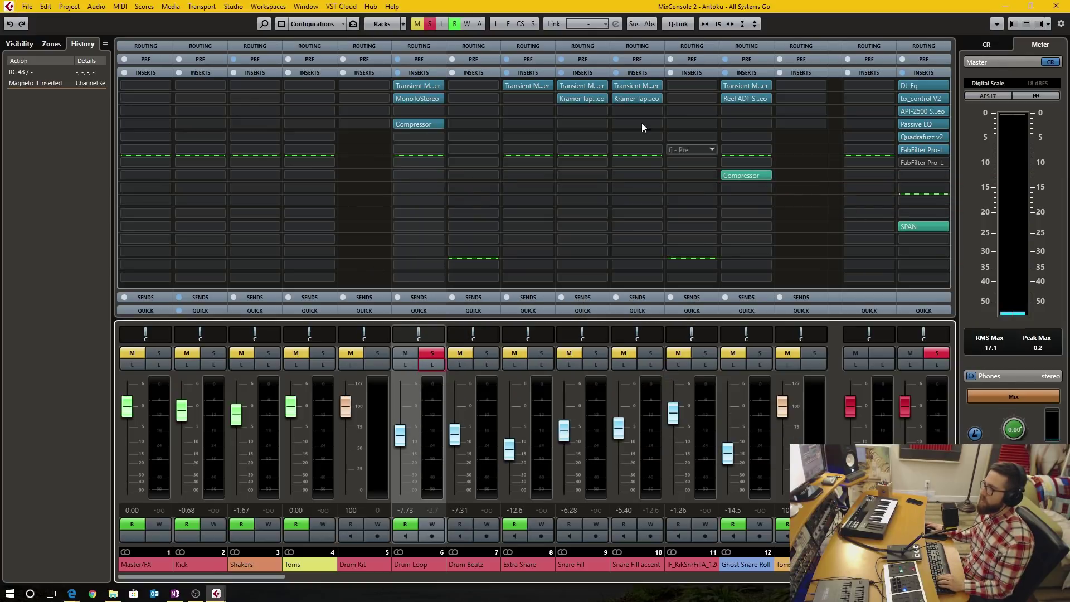
click(999, 186)
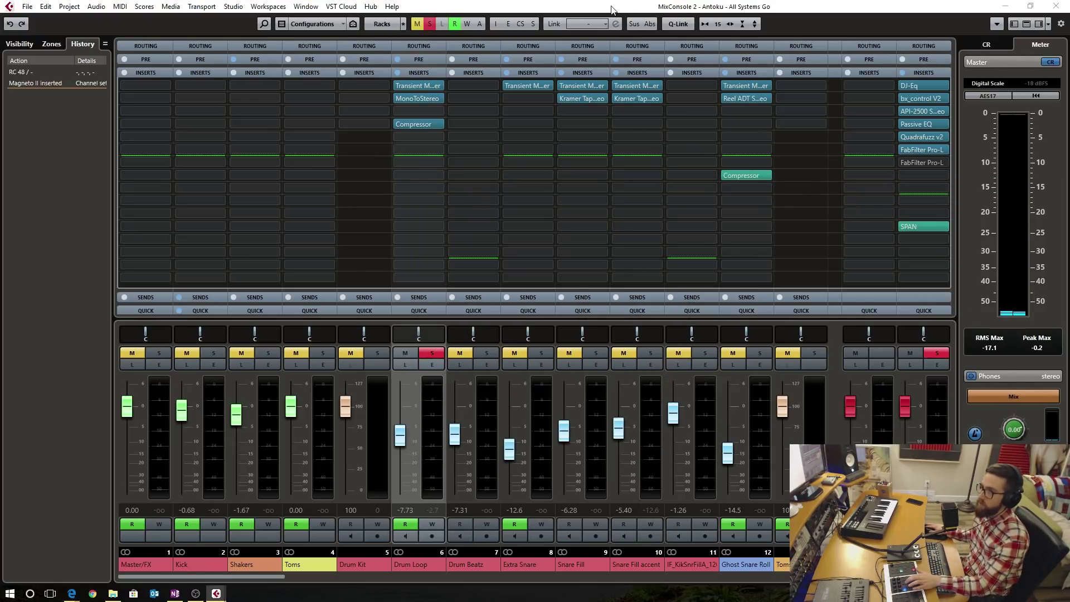
Maximise MixConsole 1, show History in its left zone, then restore it and move it up
drag(1069, 245, 858, 245)
double_click(858, 245)
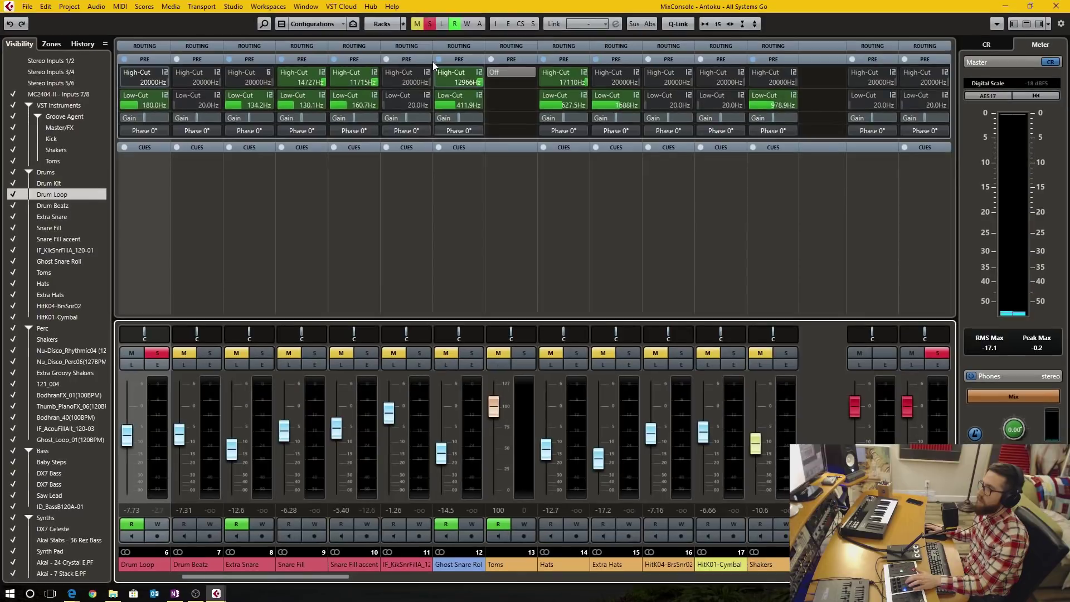
click(79, 44)
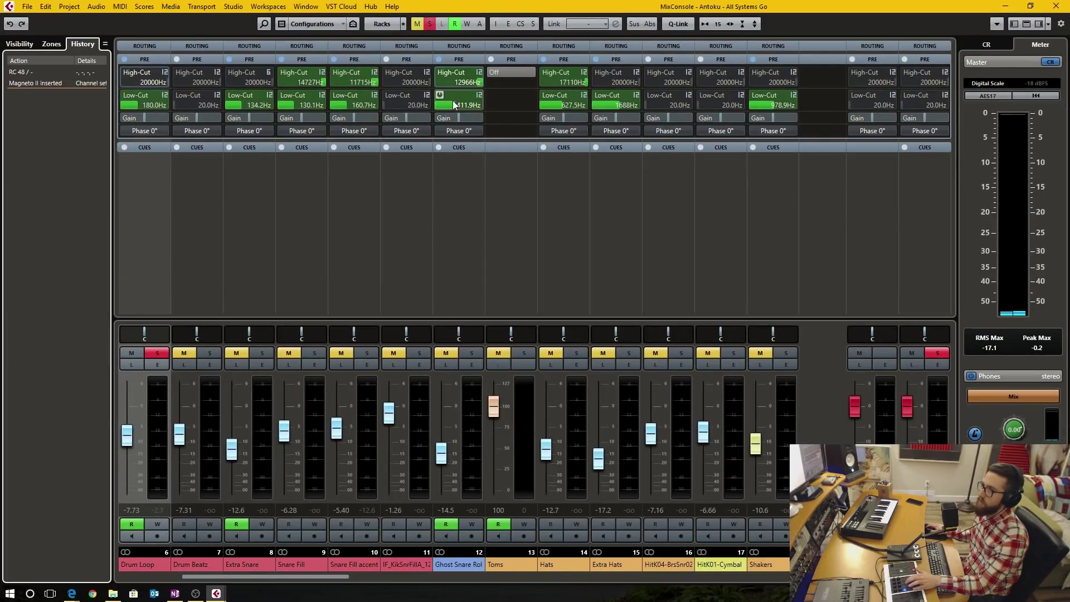
drag(702, 11, 599, 79)
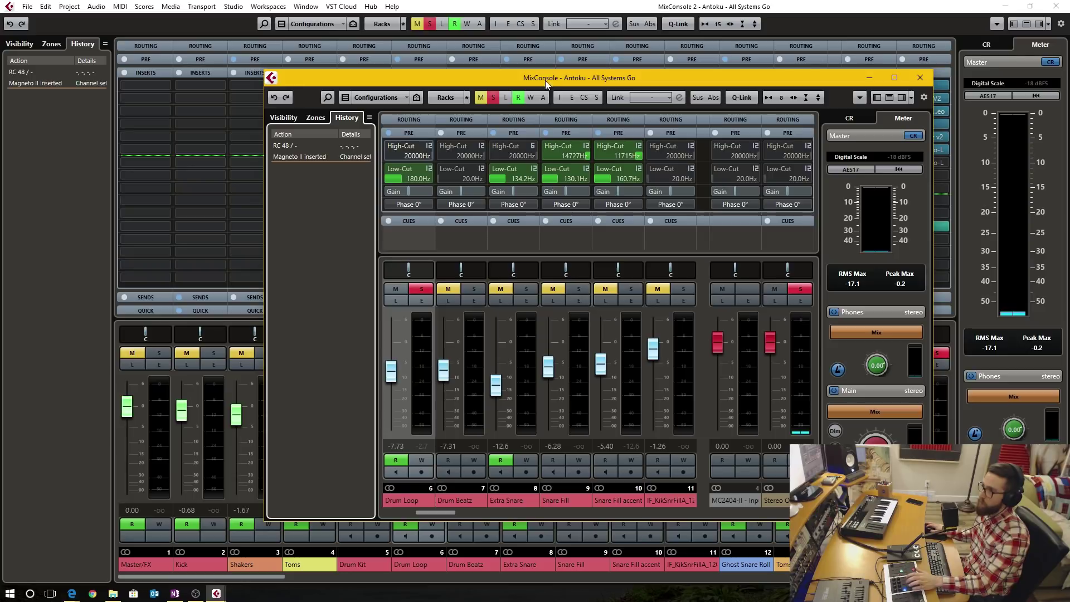
drag(545, 80, 543, 1)
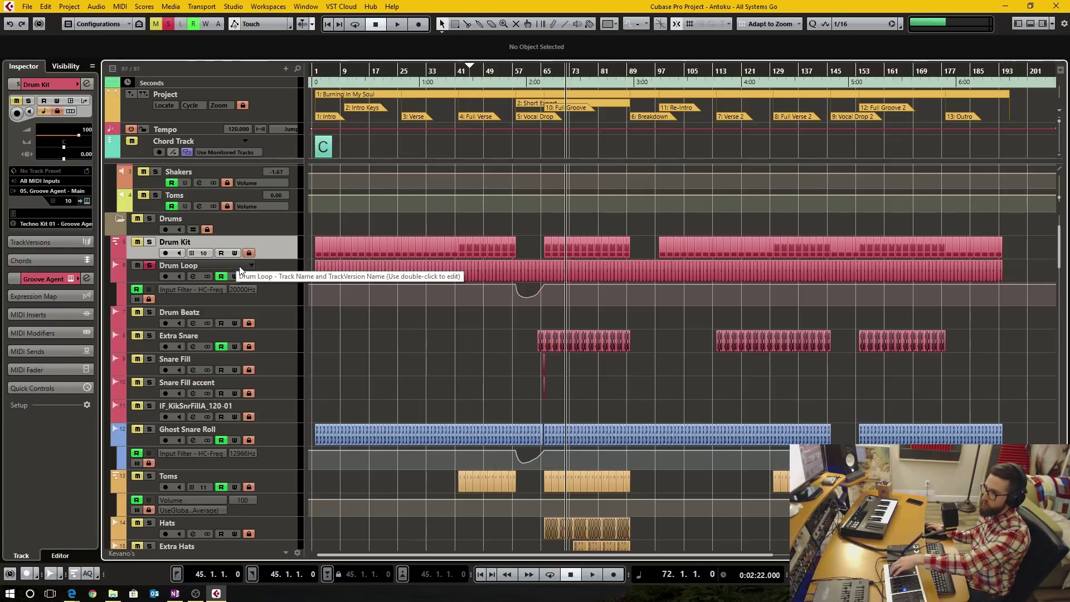
Select drum tracks in turn: Drum Beatz with Extra Snare, Snare Fill, Drum Kit, then Snare Fill accent
scroll(313, 390, up, 3)
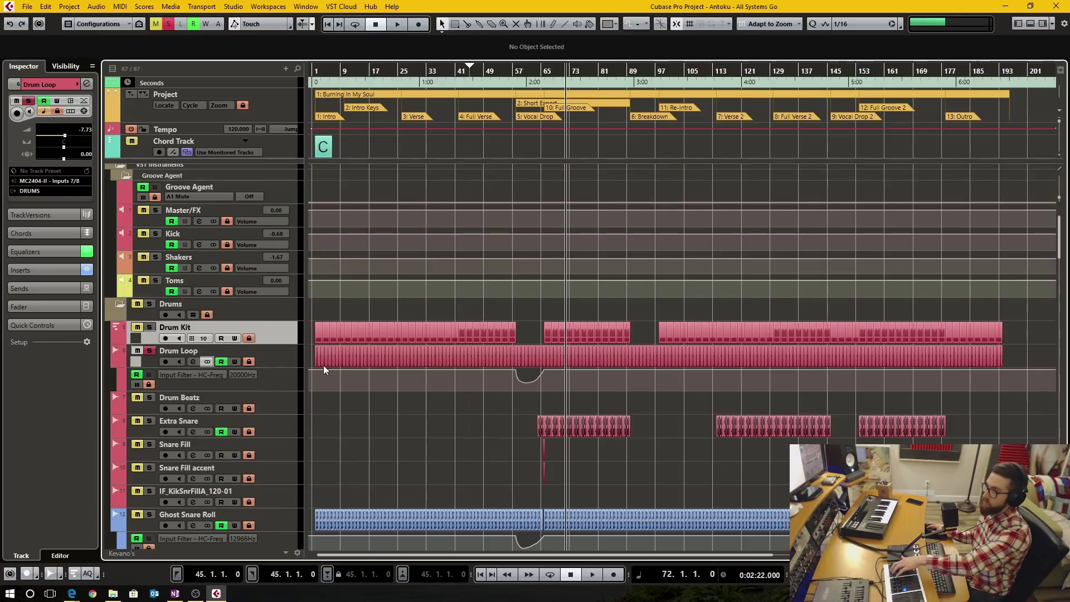
scroll(268, 359, down, 1)
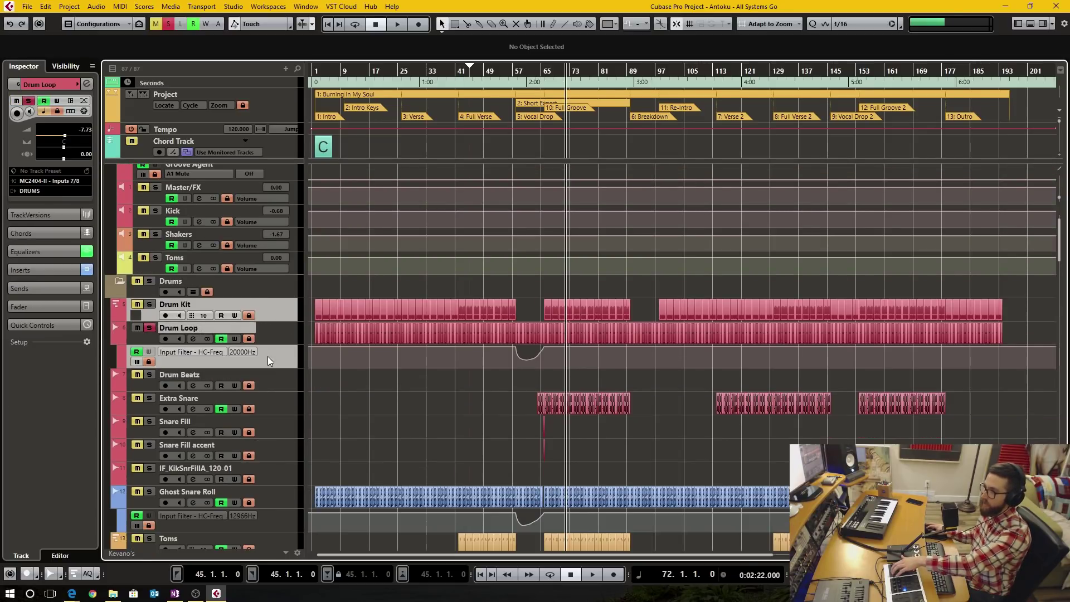
scroll(267, 360, down, 1)
scroll(270, 356, down, 1)
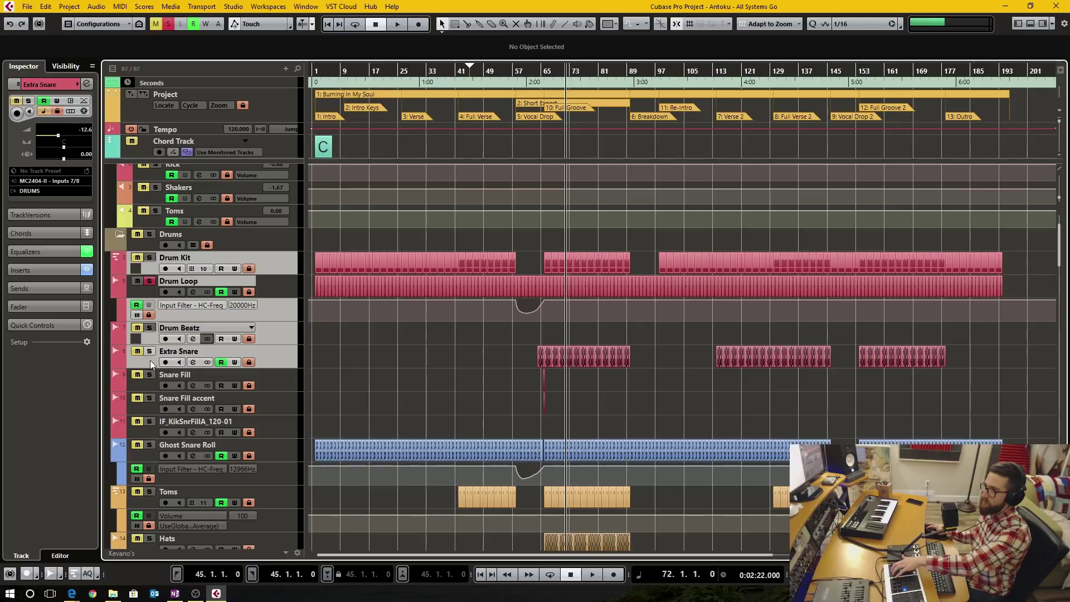
shift+click(154, 365)
scroll(165, 363, down, 1)
shift+click(263, 357)
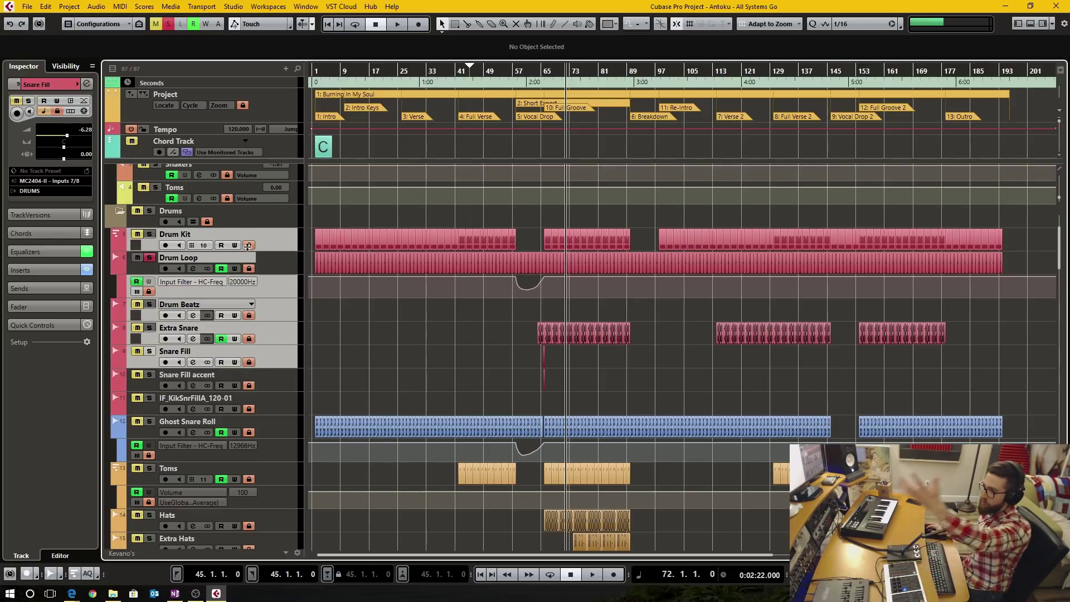
shift+click(276, 340)
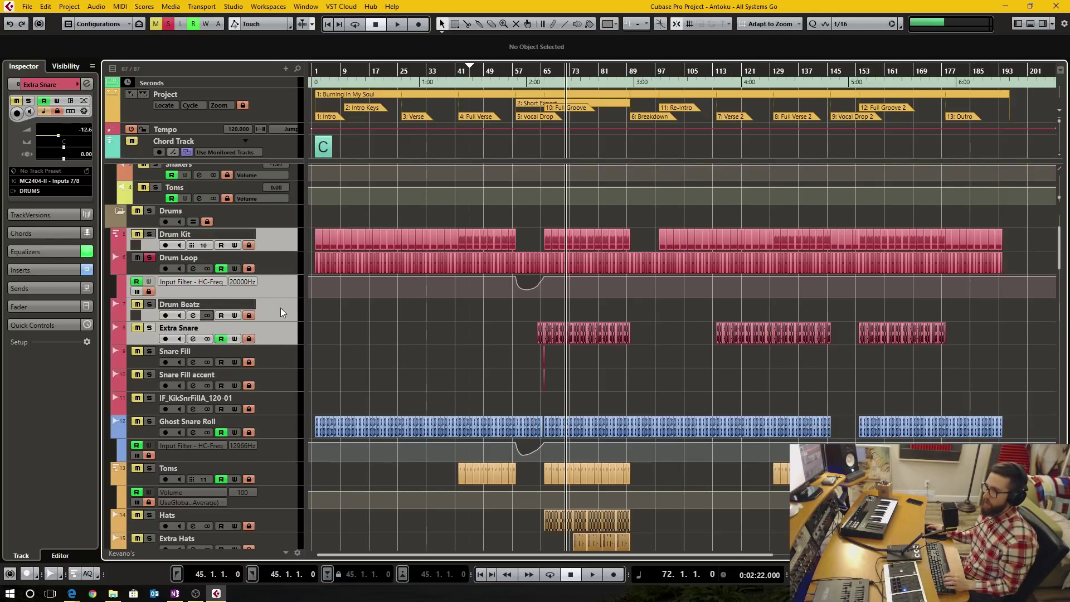
click(282, 241)
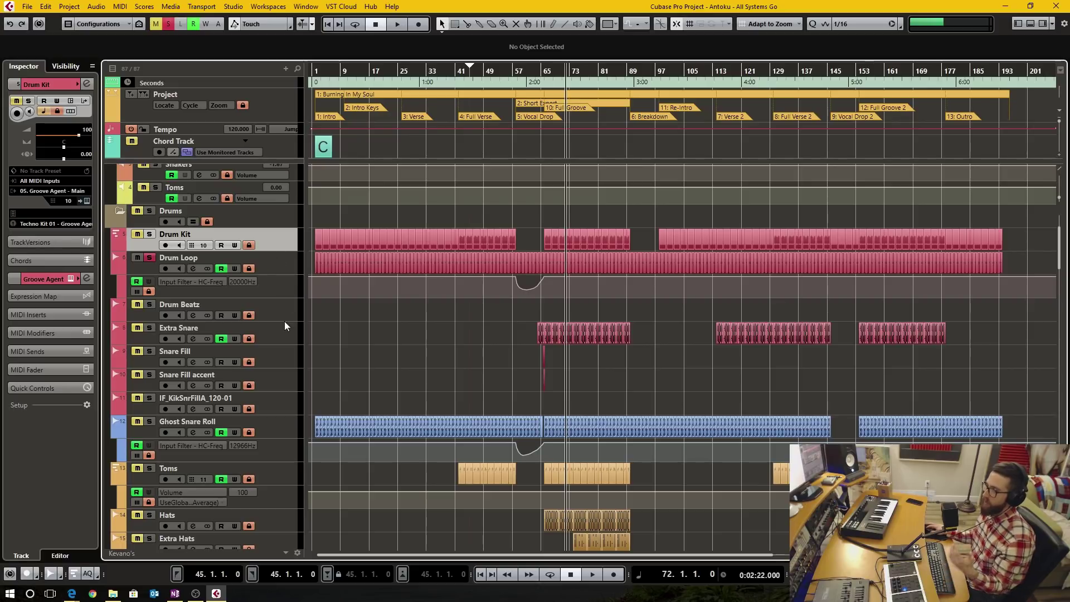
click(286, 388)
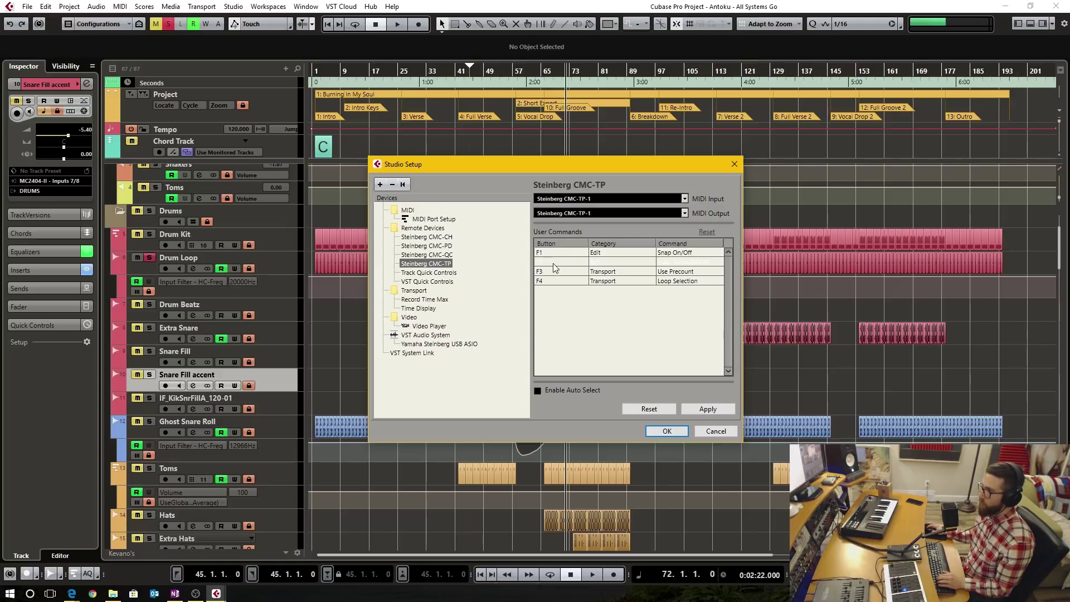
Assign Auto-Scroll On/Off to the CMC-TP's F2 button, check Track Quick Controls, then close Studio Setup
click(686, 260)
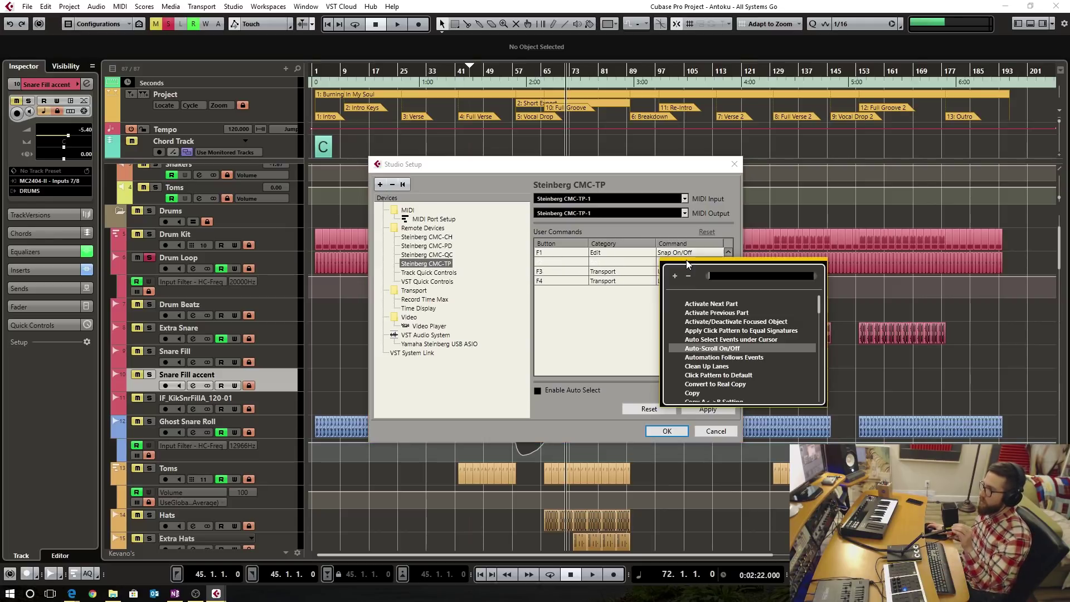
click(724, 349)
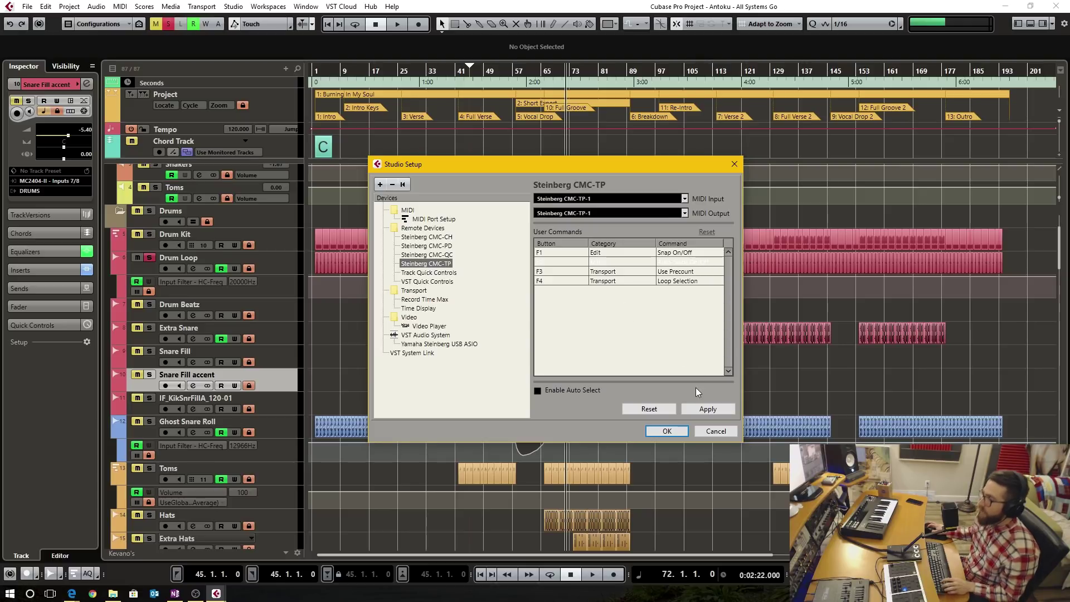
click(433, 272)
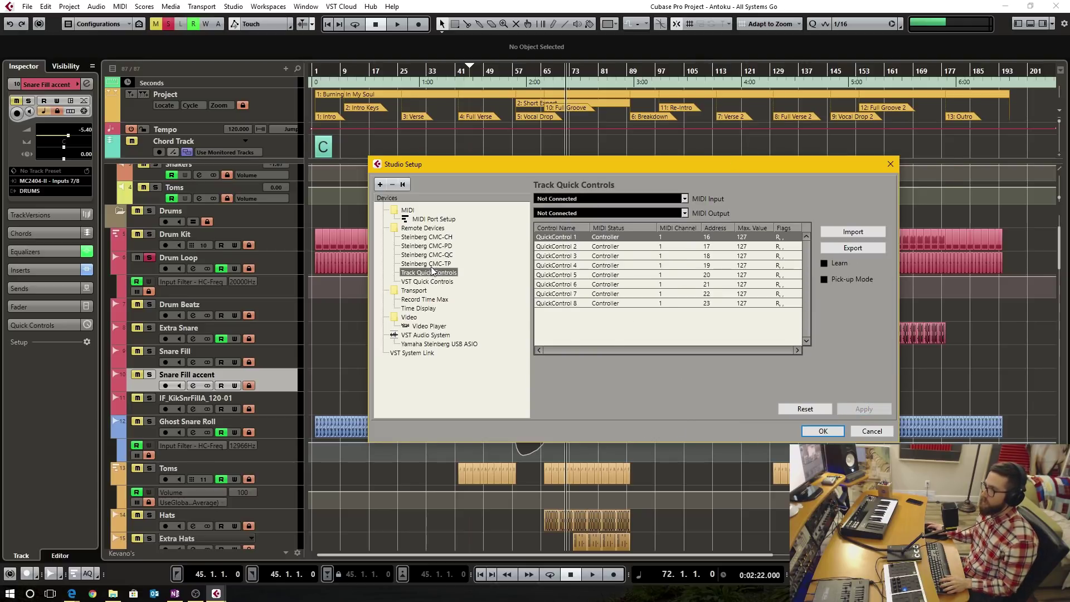
click(437, 255)
click(439, 262)
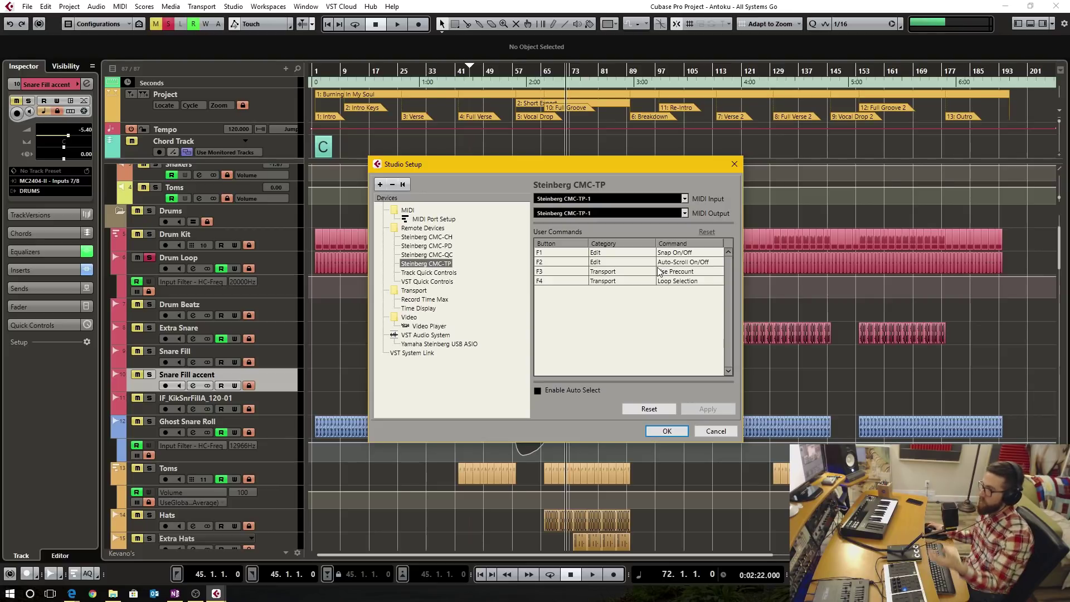
key(Escape)
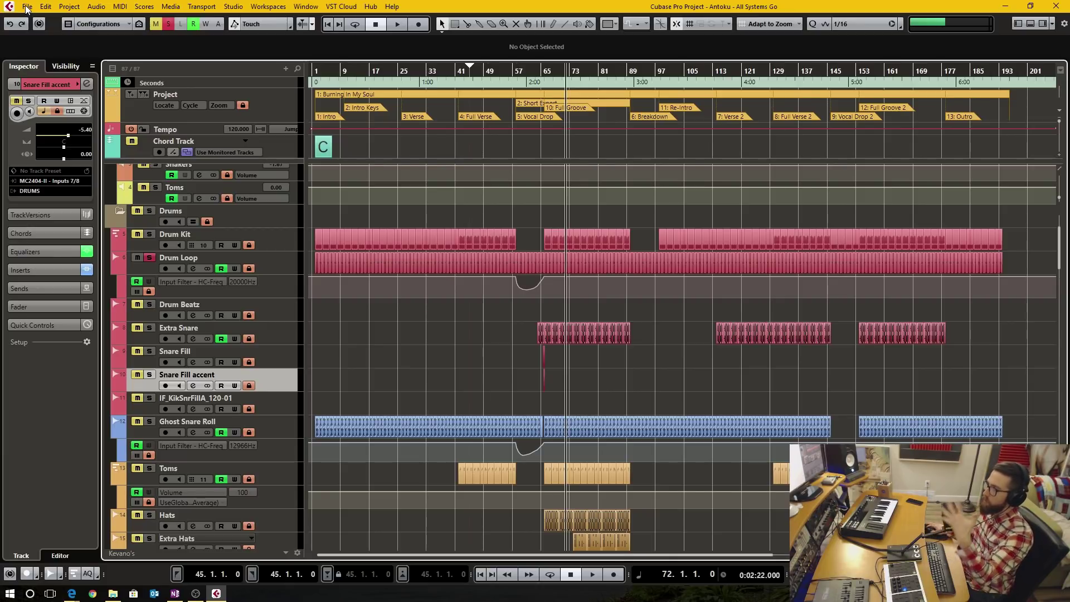
In Preferences > User Interface > Color Schemes, load the stored preference preset and confirm with OK
click(26, 9)
click(65, 243)
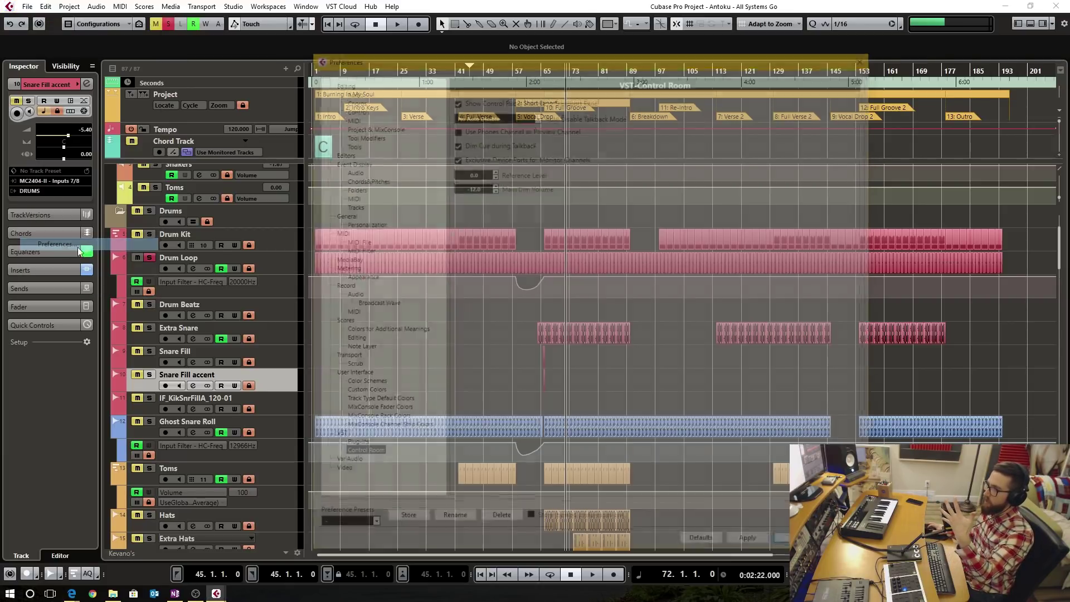
click(362, 384)
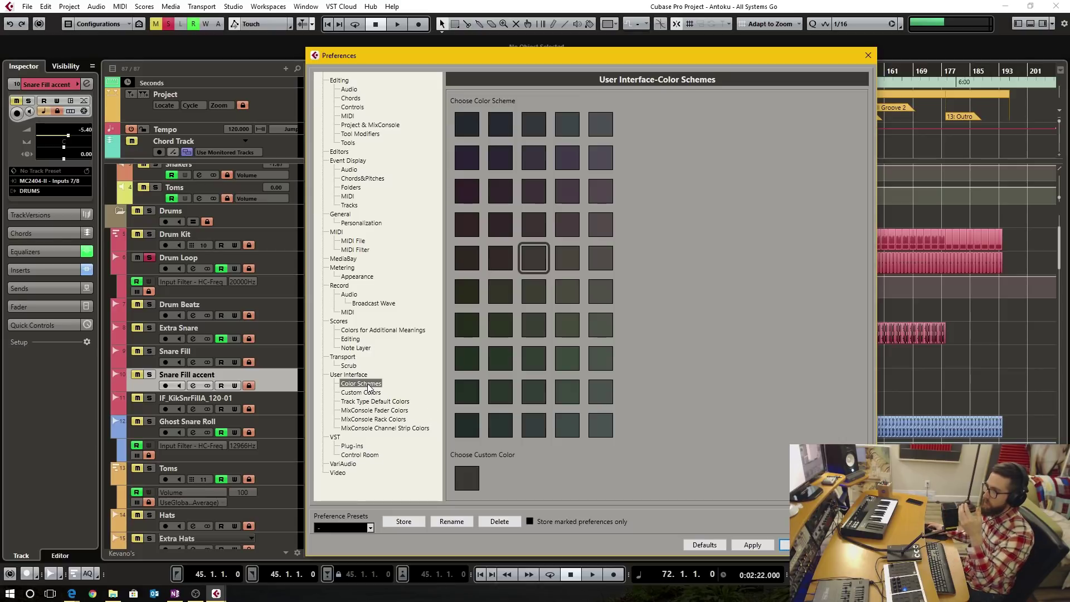
click(369, 528)
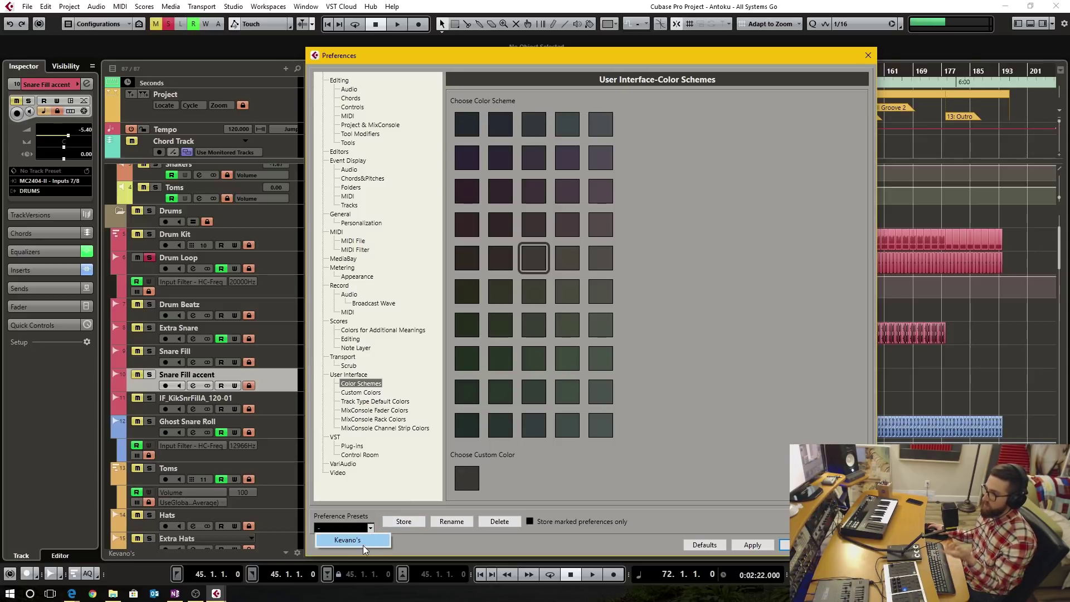
click(503, 501)
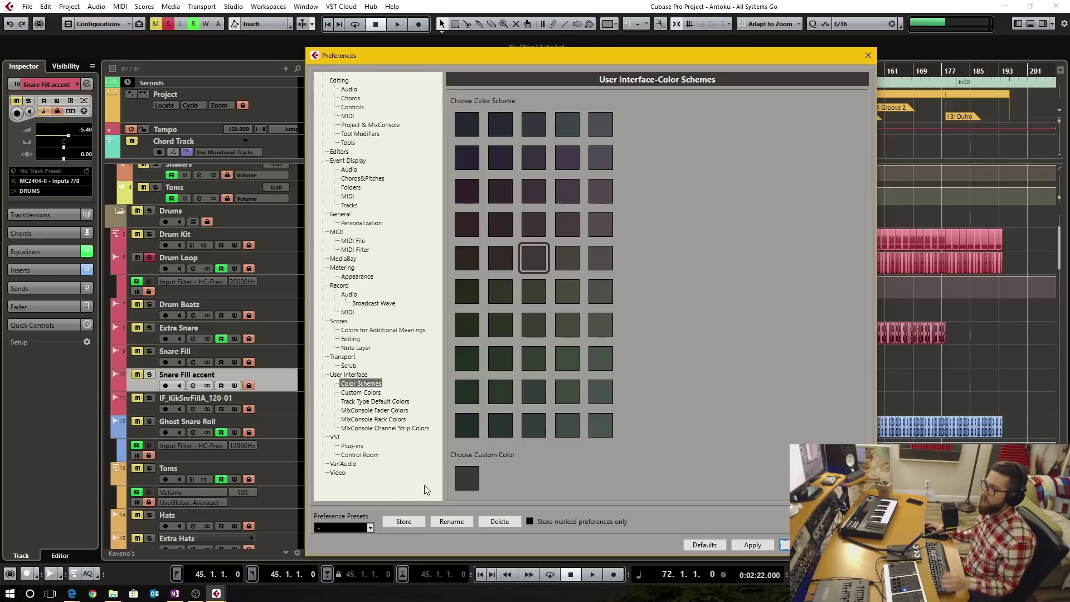
click(367, 527)
click(362, 541)
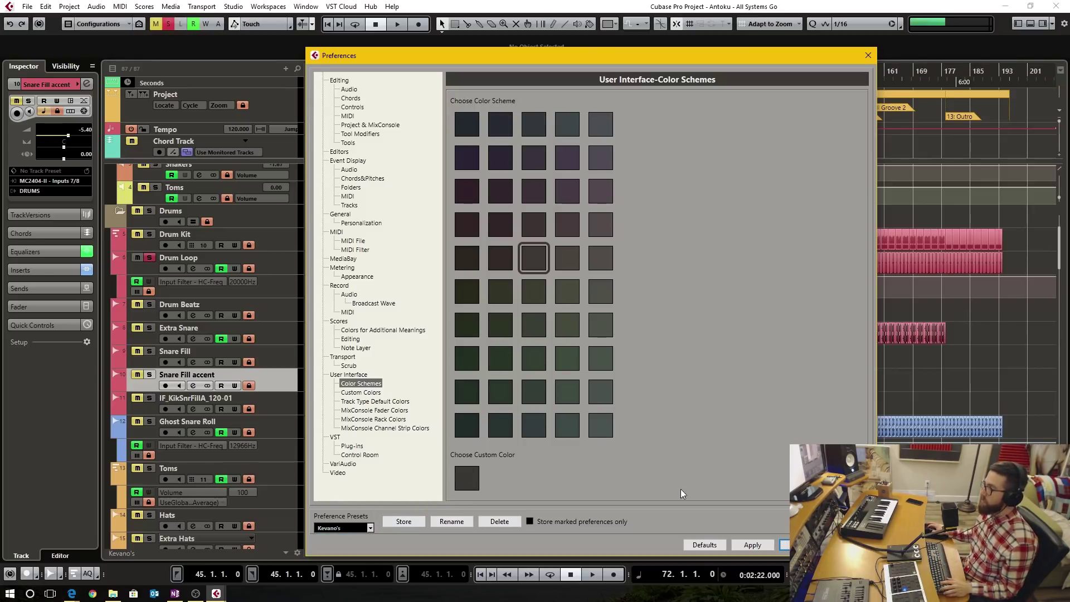
click(784, 545)
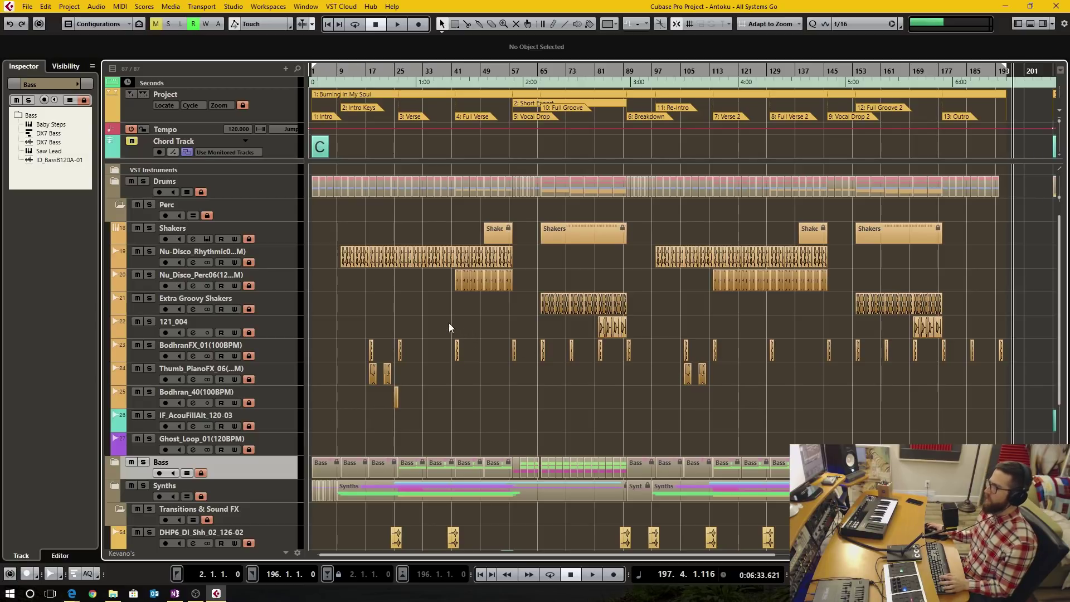
Select the Perc folder and toggle its lock off and back on
click(270, 218)
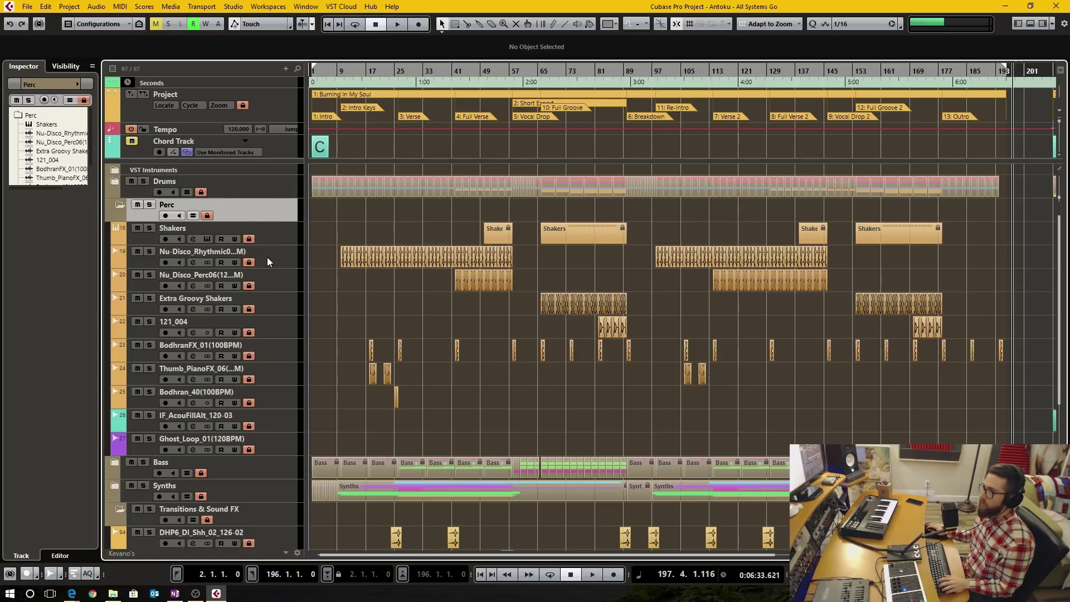
click(207, 215)
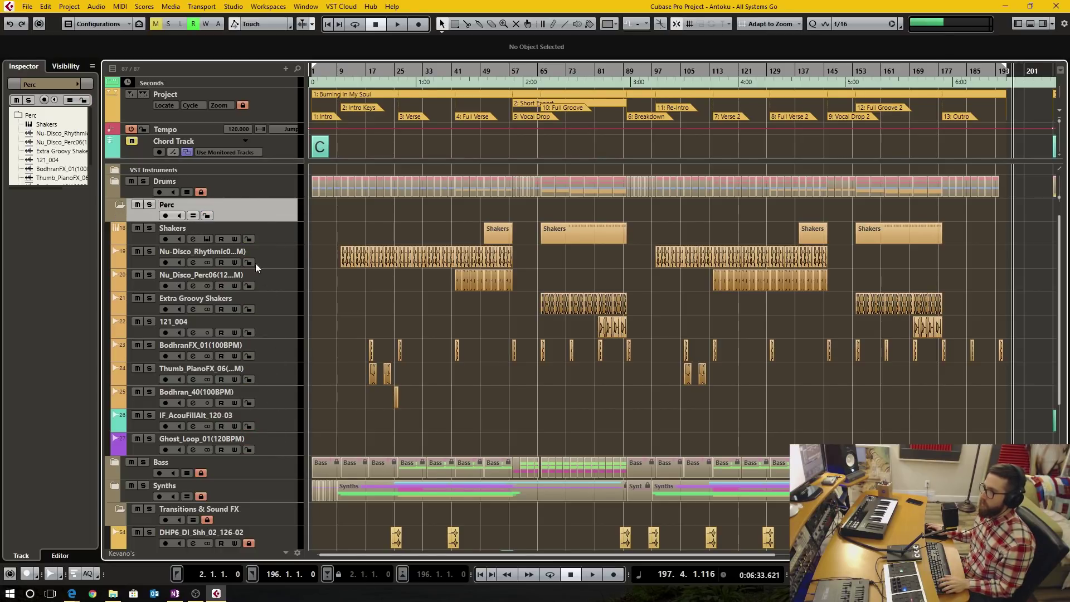
click(207, 216)
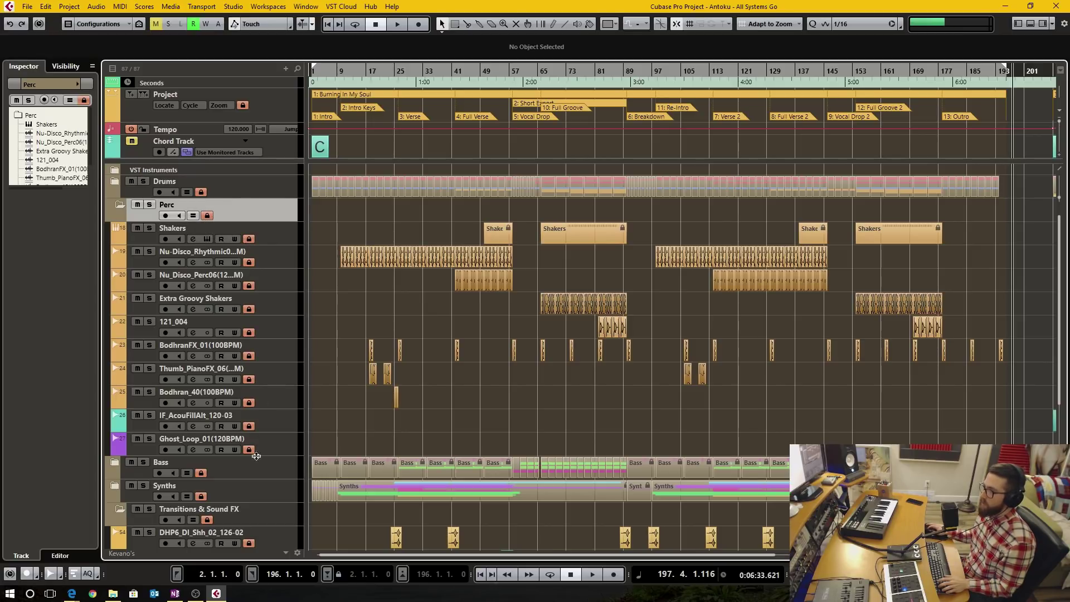
Select the Transitions & Sound FX folder and collapse it to hide its child tracks
scroll(335, 390, down, 5)
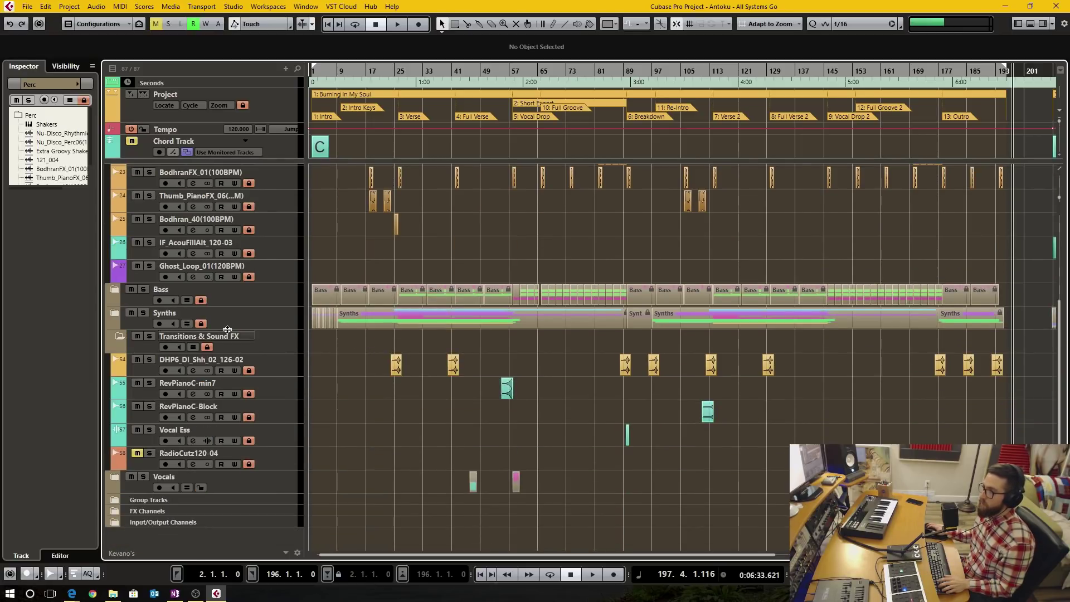
click(227, 348)
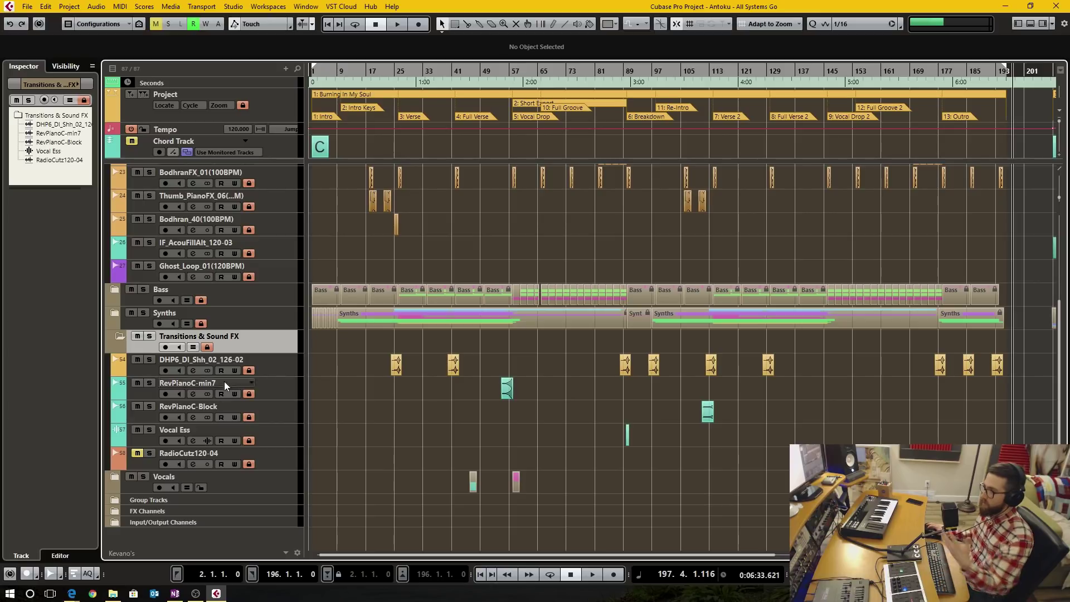
click(118, 336)
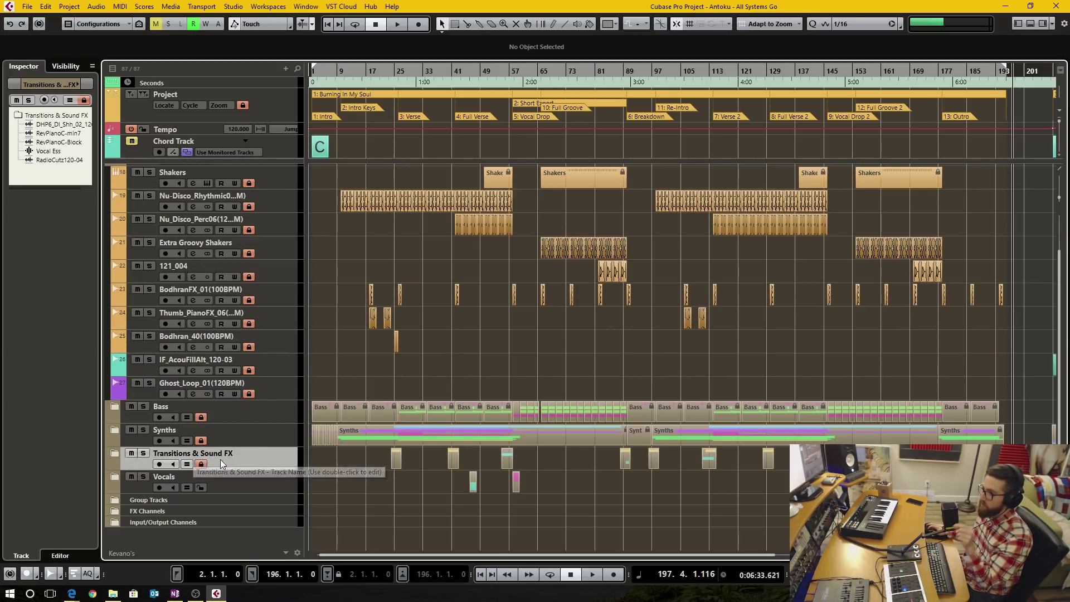
scroll(320, 425, up, 2)
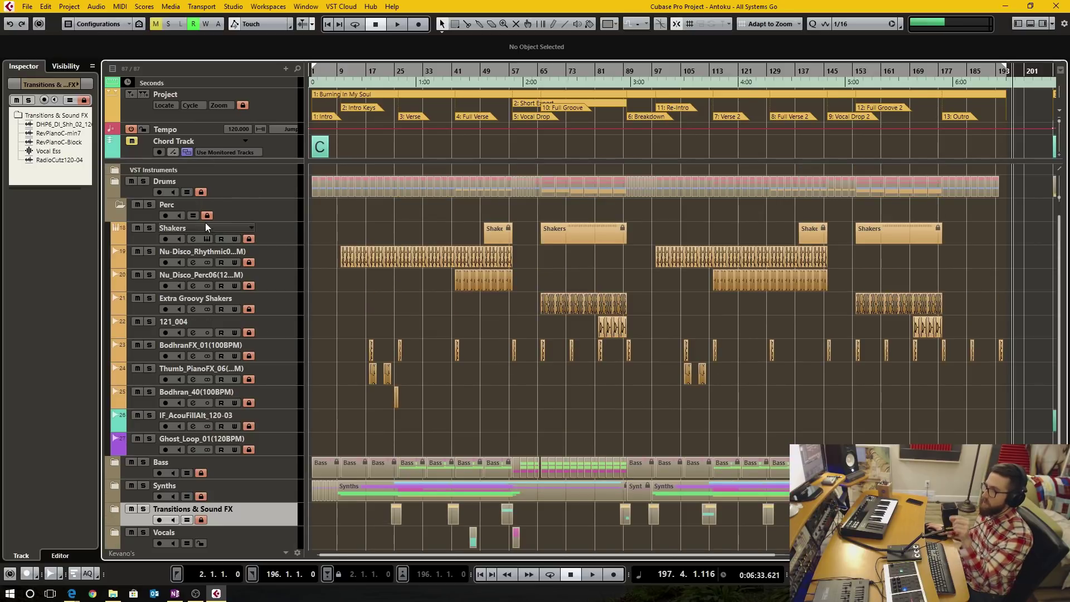
click(27, 6)
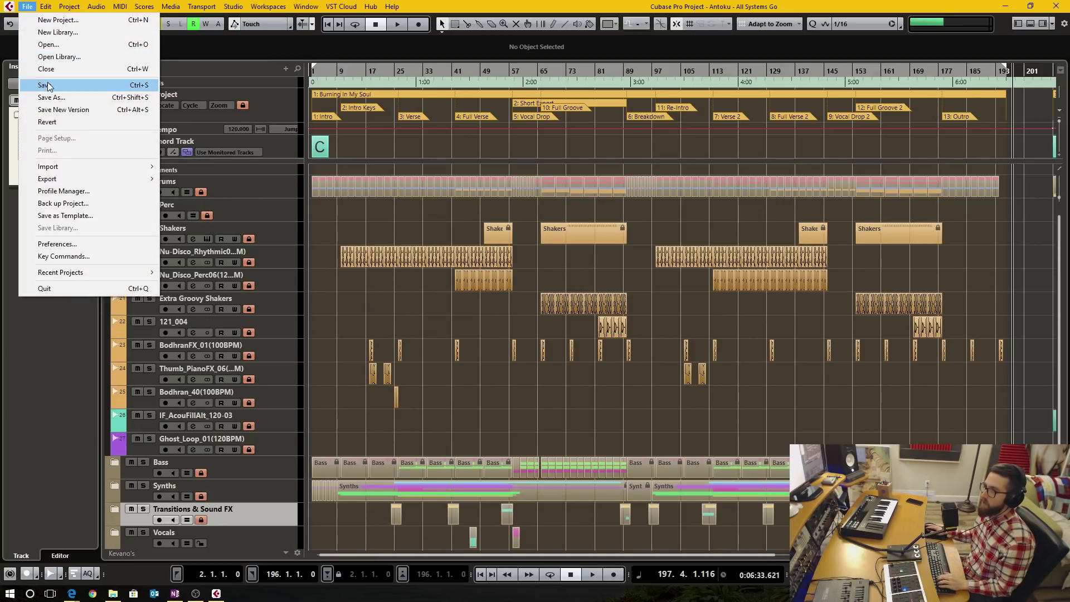
Close the current project and reopen Antoku - All Systems Go from the Hub's recent list
click(50, 84)
click(28, 8)
click(41, 64)
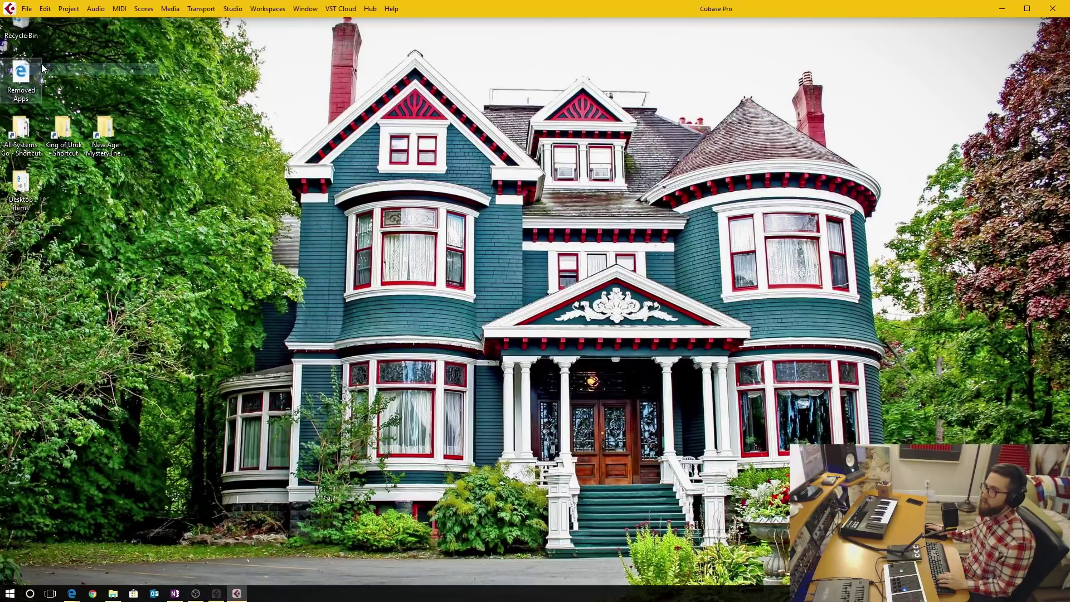
click(29, 16)
click(32, 21)
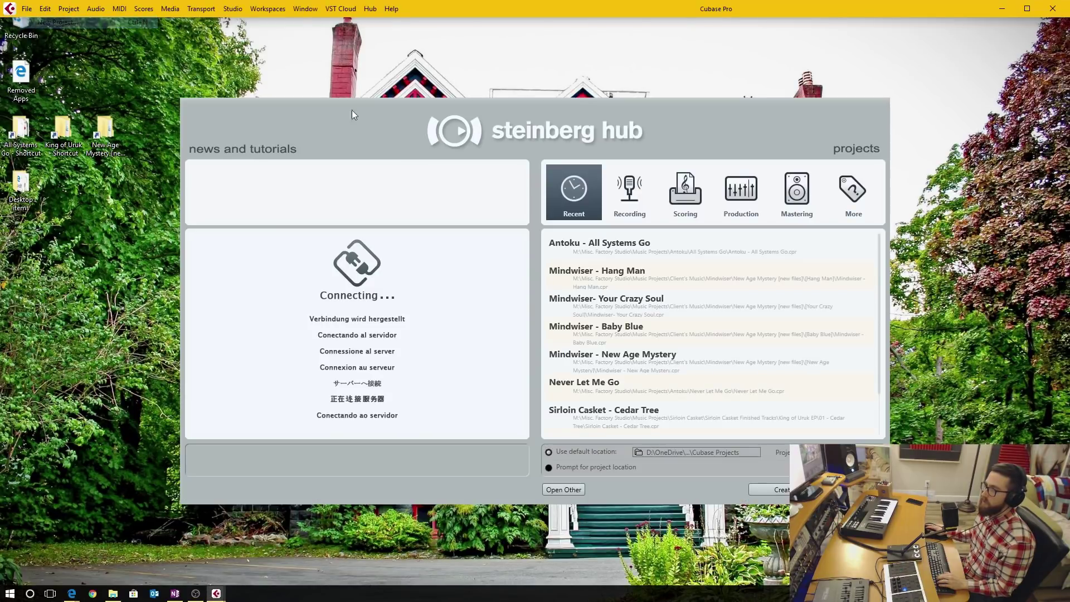
key(Return)
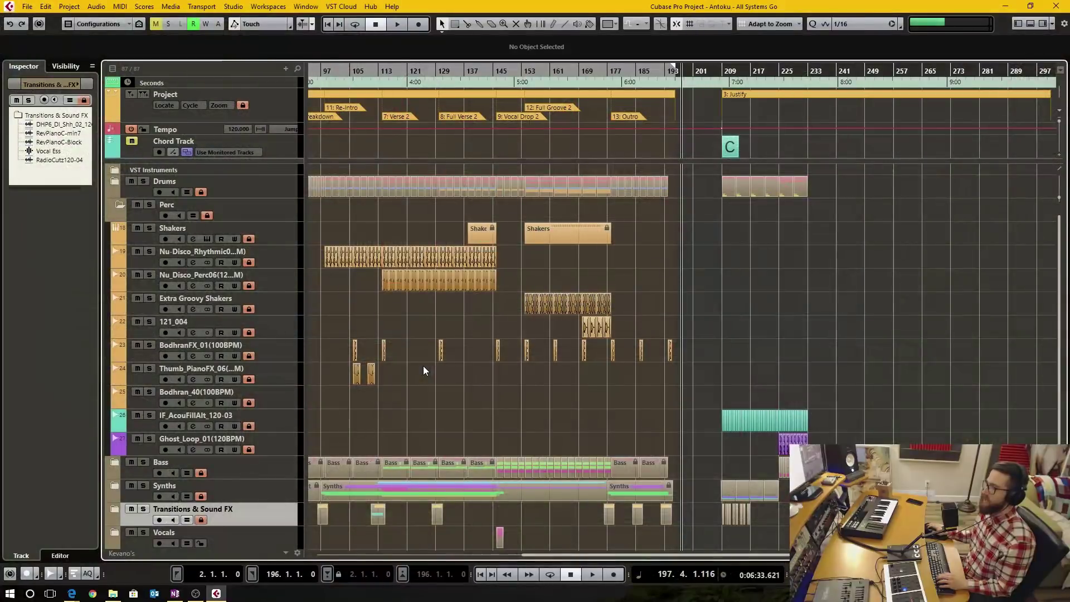
Expand the Transitions & Sound FX folder to show its child tracks
scroll(421, 365, down, 2)
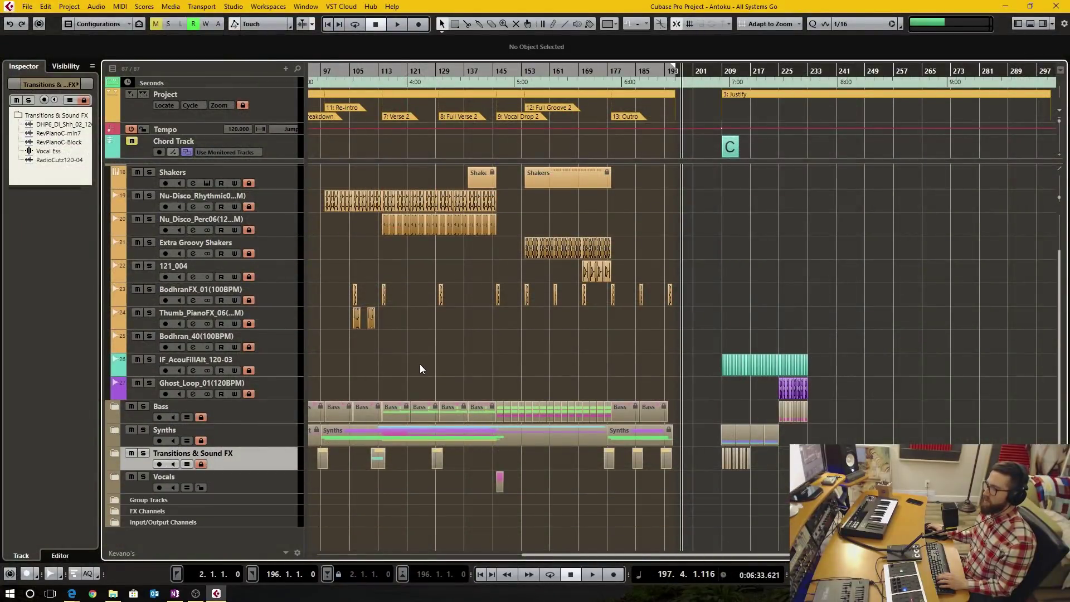
click(113, 453)
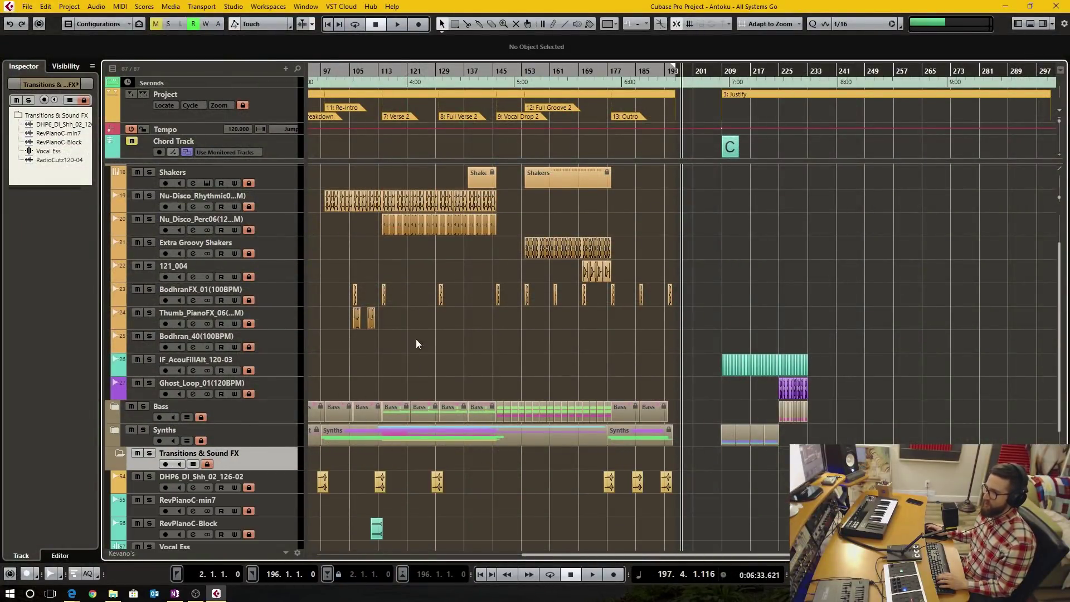
scroll(418, 337, down, 4)
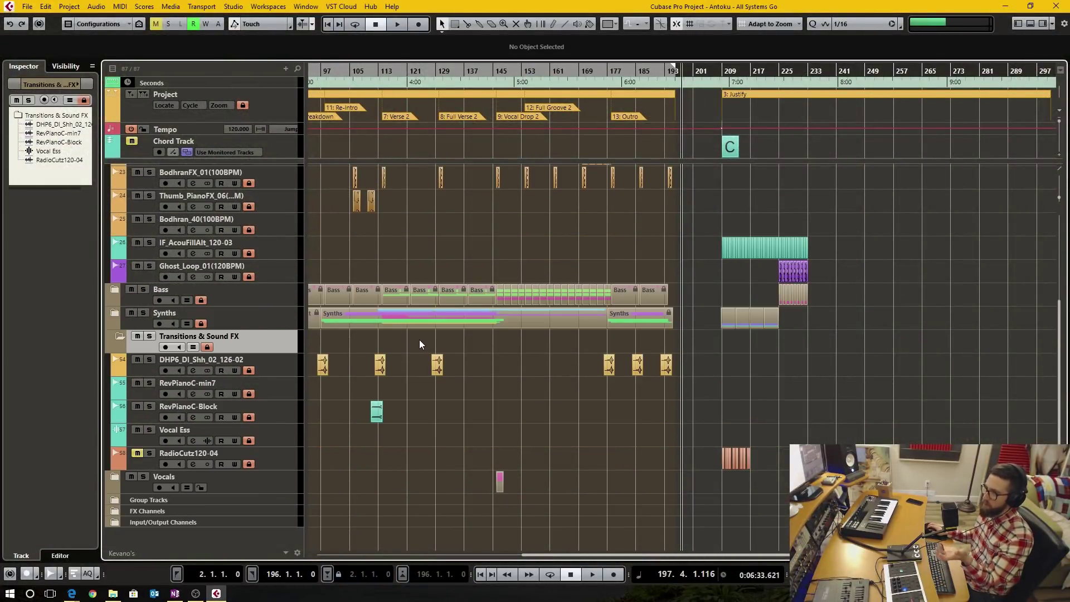
scroll(397, 346, up, 5)
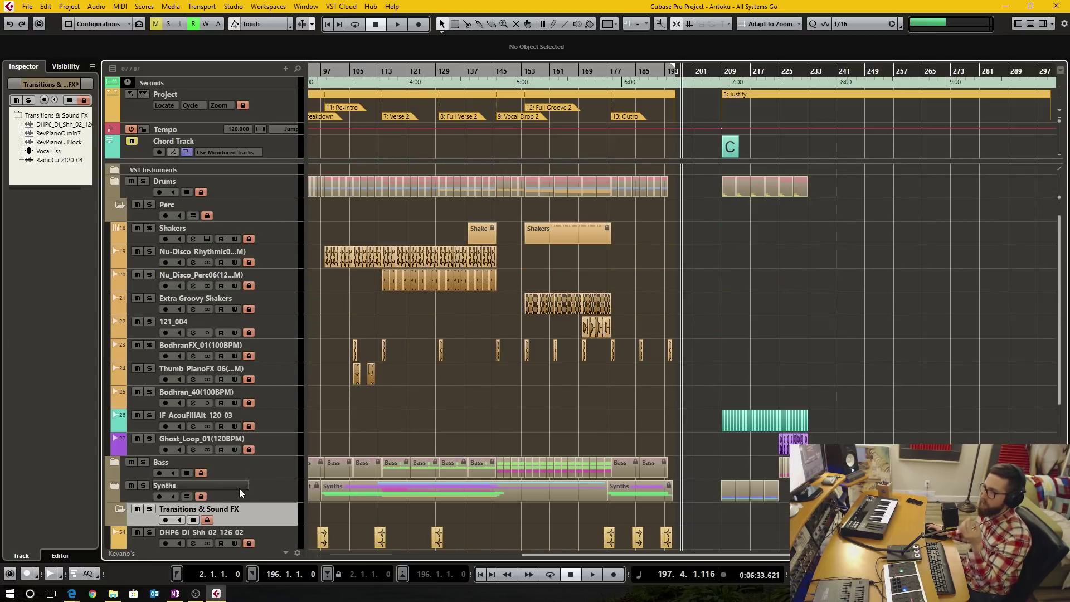
click(119, 509)
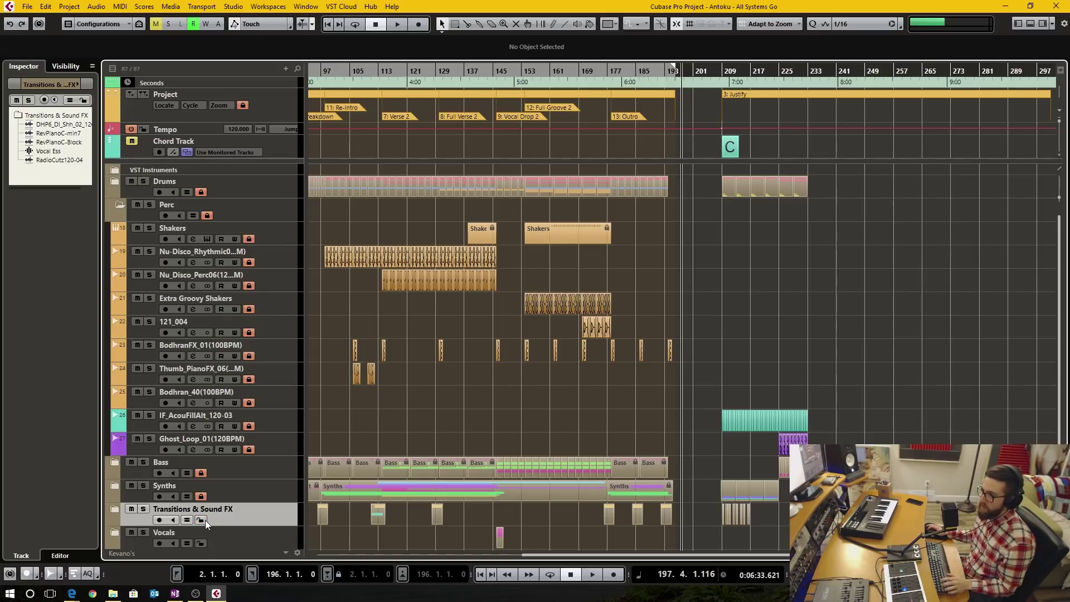
click(118, 510)
scroll(373, 426, down, 3)
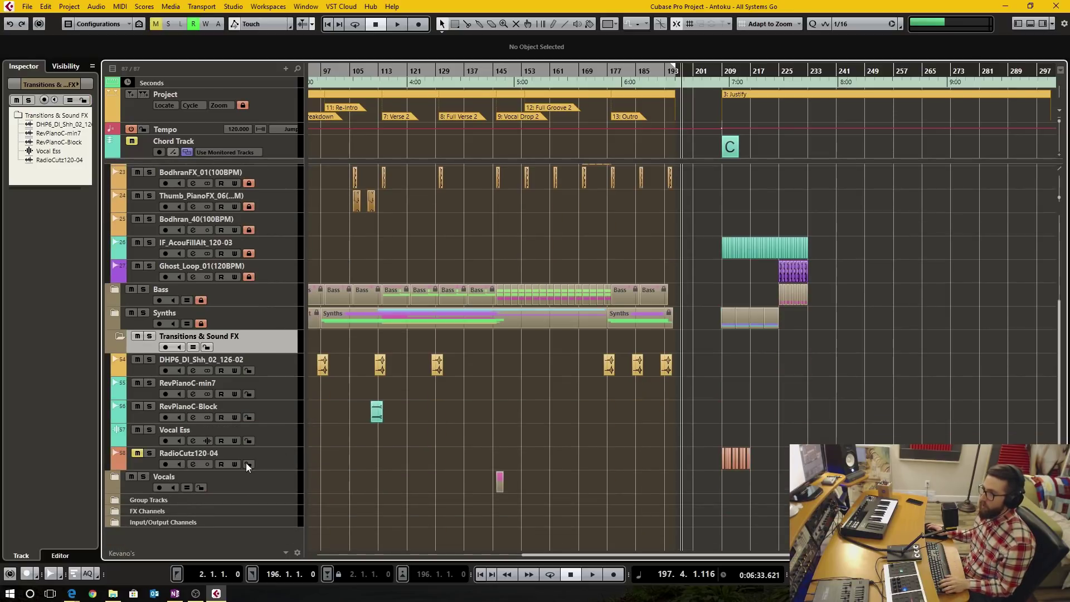
Lock all five folder tracks including DHP6_DI_Shh_02_126-02, collapse the folder, and bring up the mixer
drag(246, 463, 250, 384)
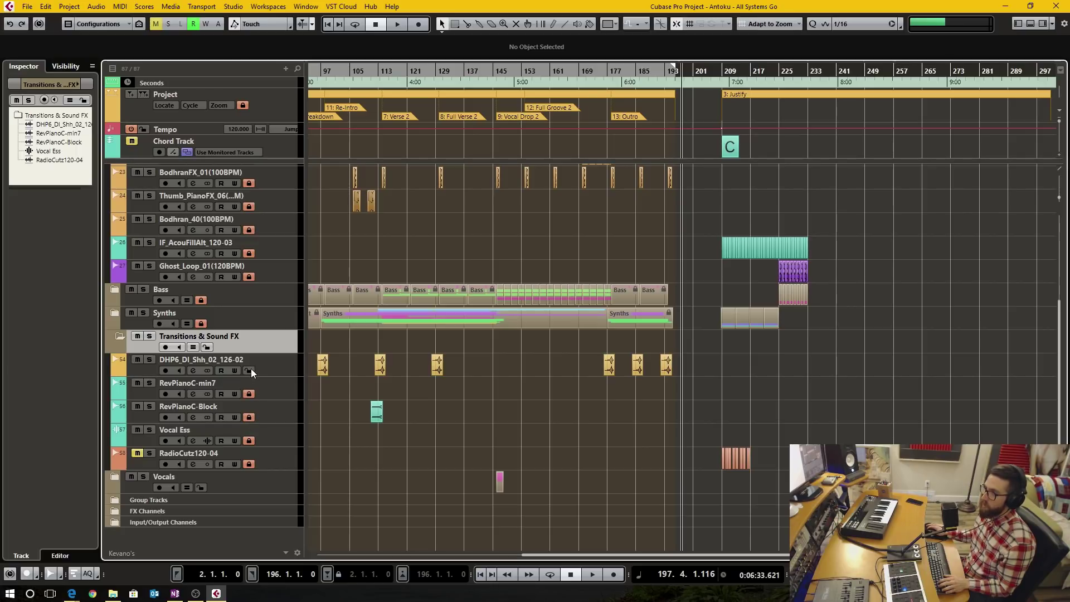
click(250, 371)
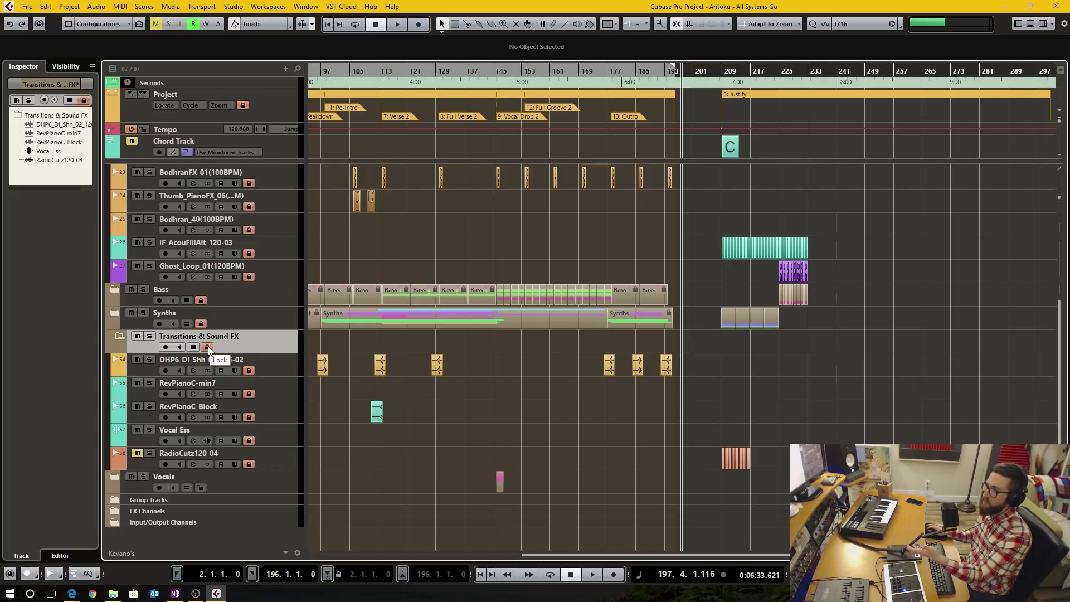
scroll(121, 341, up, 3)
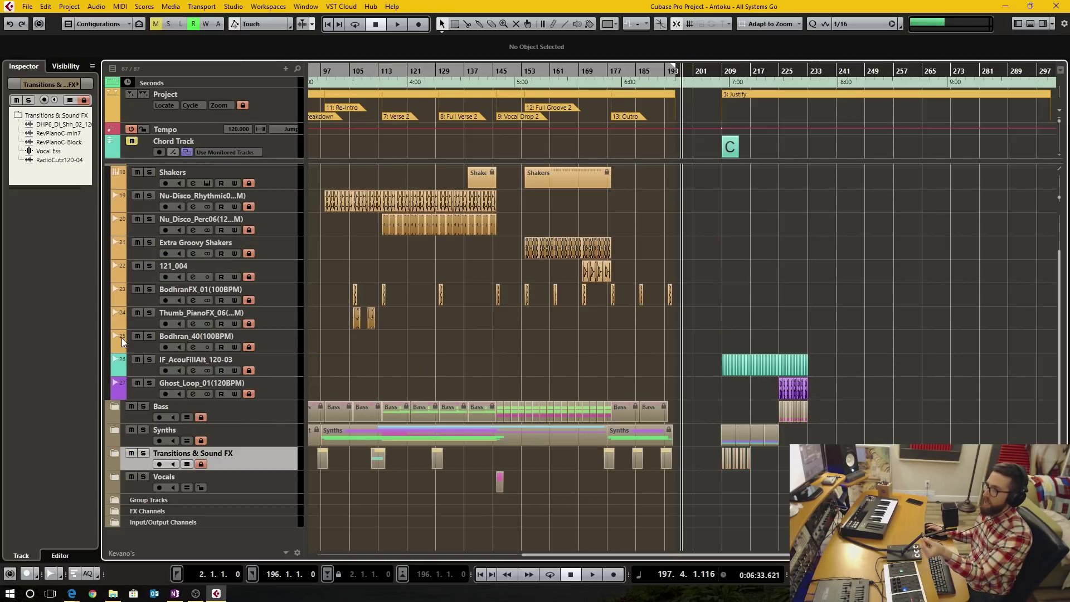
click(118, 454)
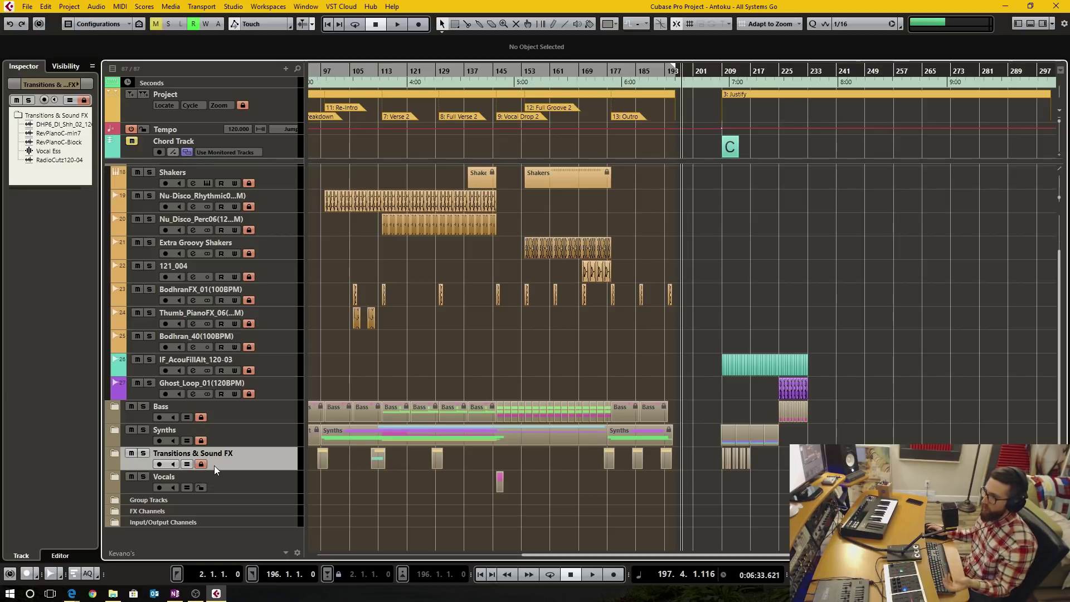
scroll(390, 367, up, 2)
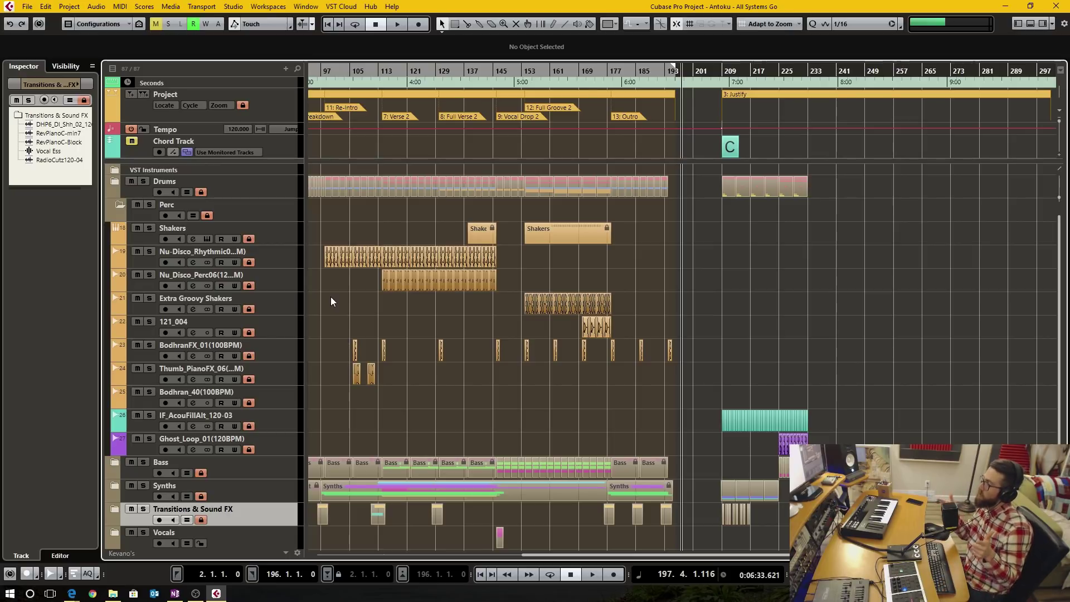
key(KP_Subtract)
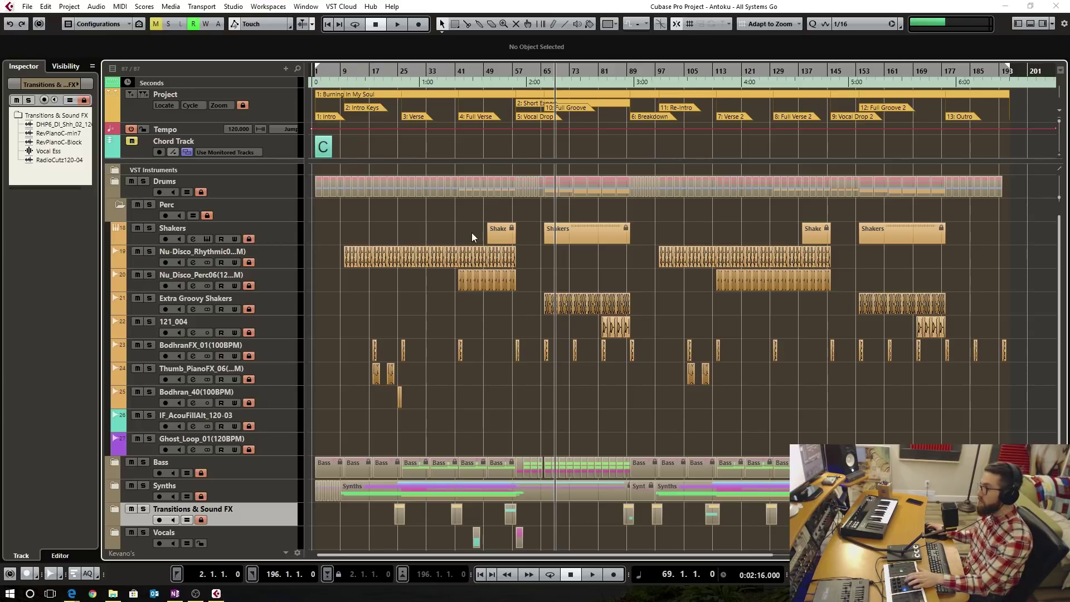
key(F3)
Load Steinberg > Distortion > Magneto II into Drum Loop's fourth insert slot
click(423, 123)
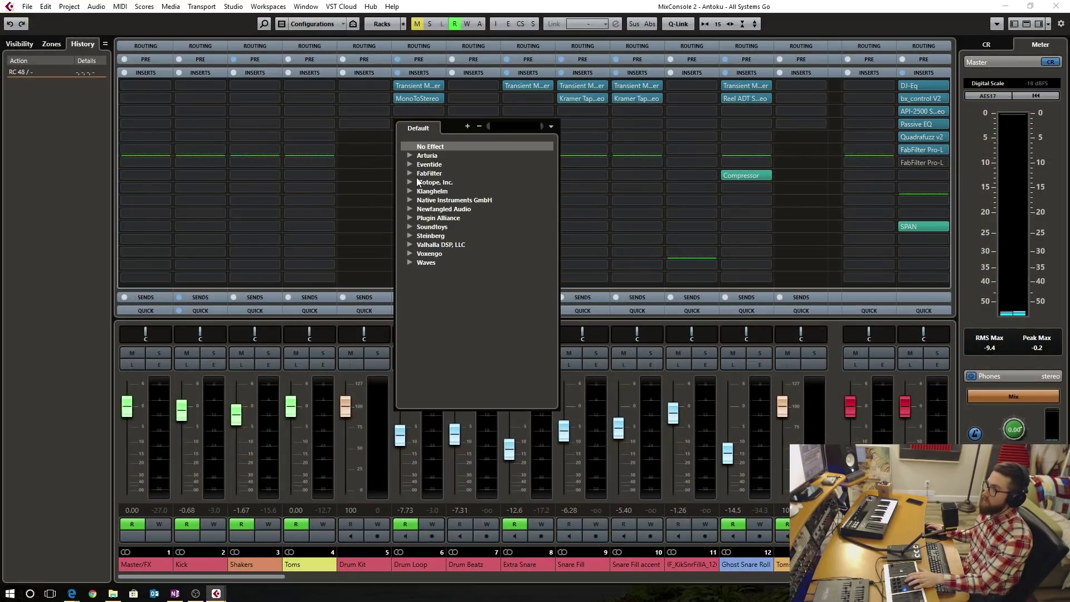
click(411, 236)
click(422, 254)
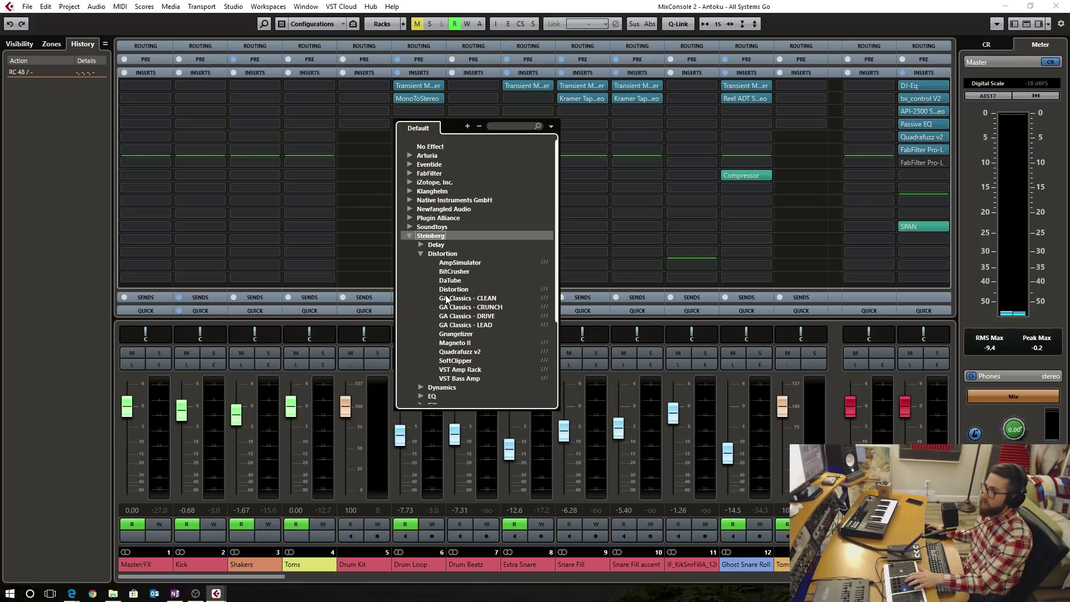
click(454, 343)
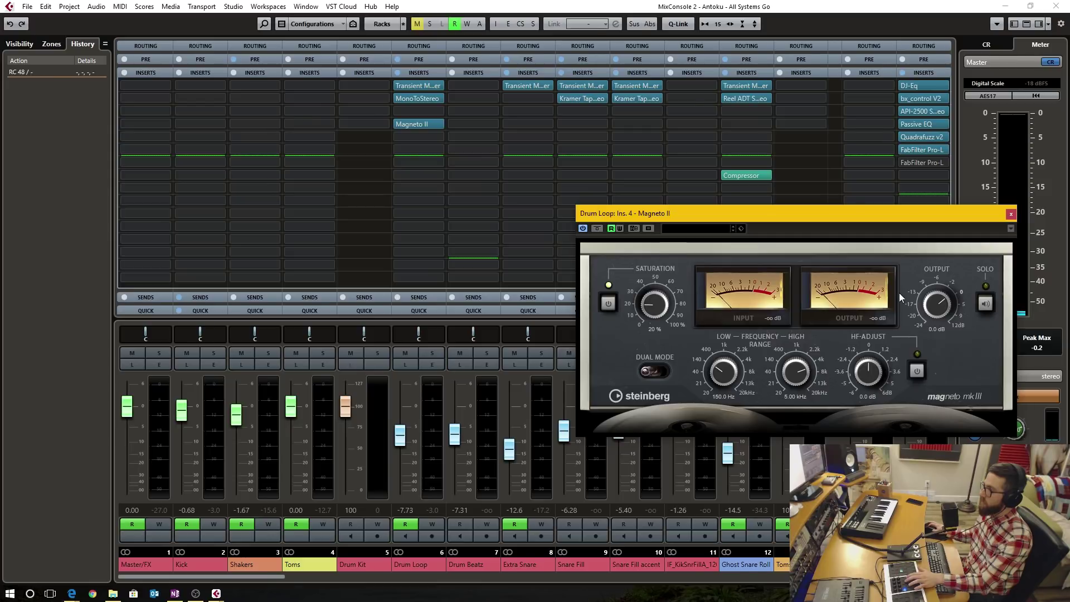
Back in the project, solo Drum Loop in the Drums folder and play from around bar 8
key(F3)
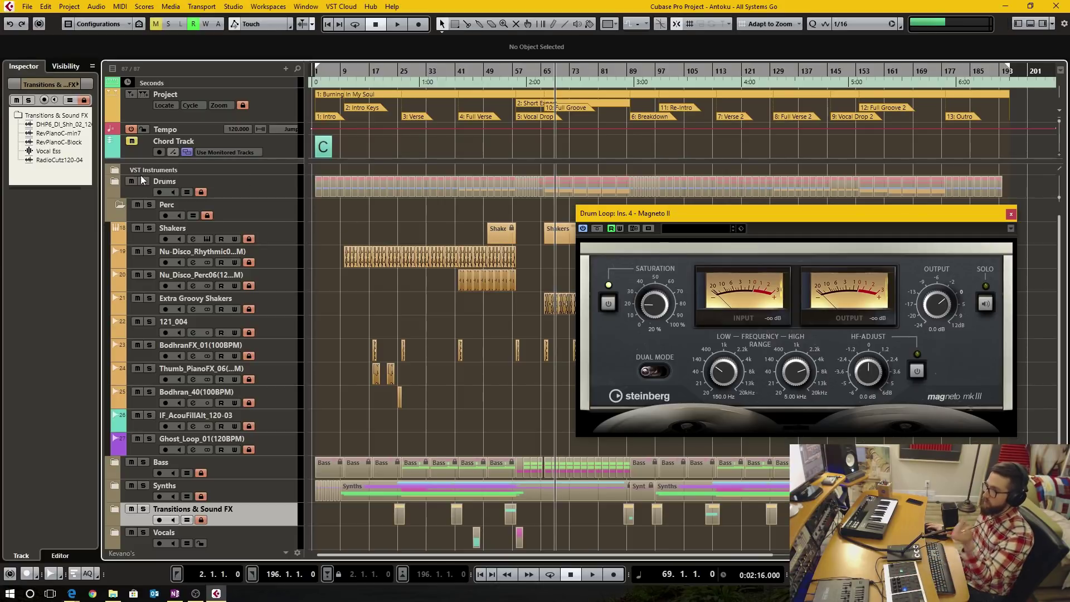
click(115, 182)
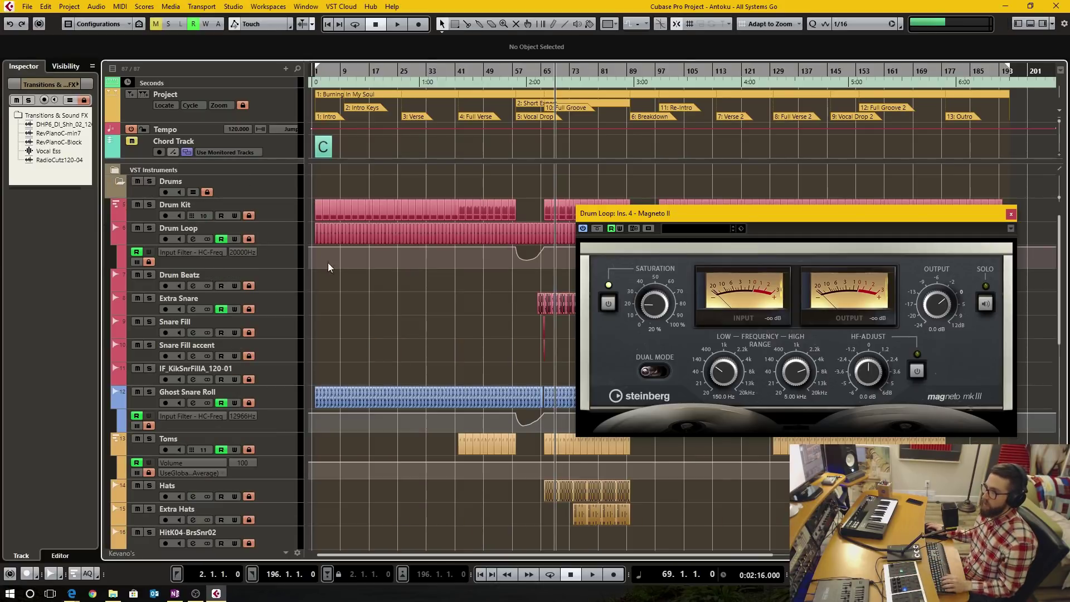
click(149, 229)
click(373, 80)
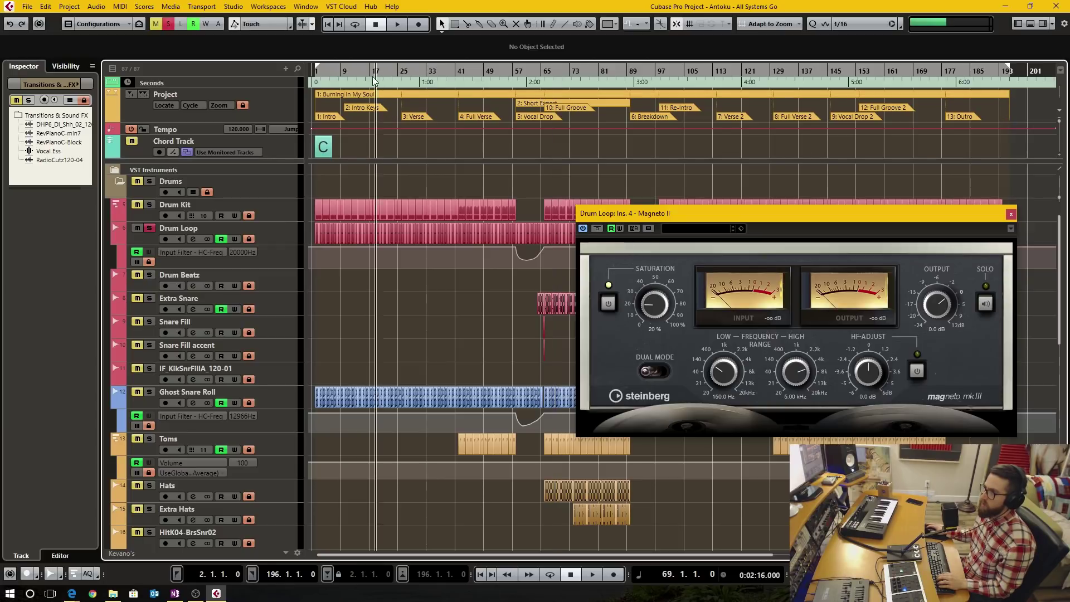
click(338, 80)
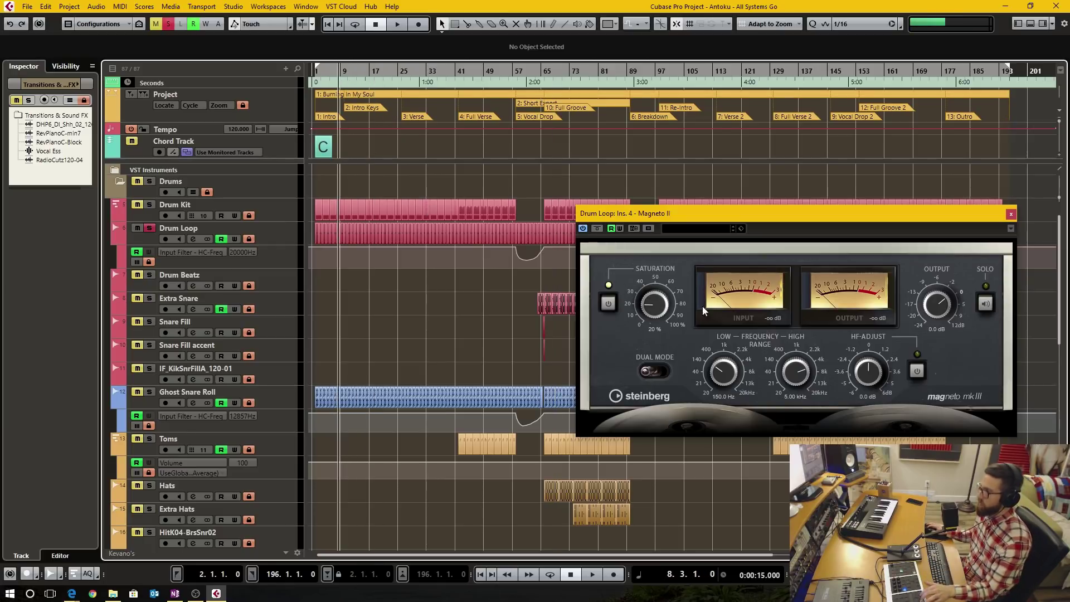
key(space)
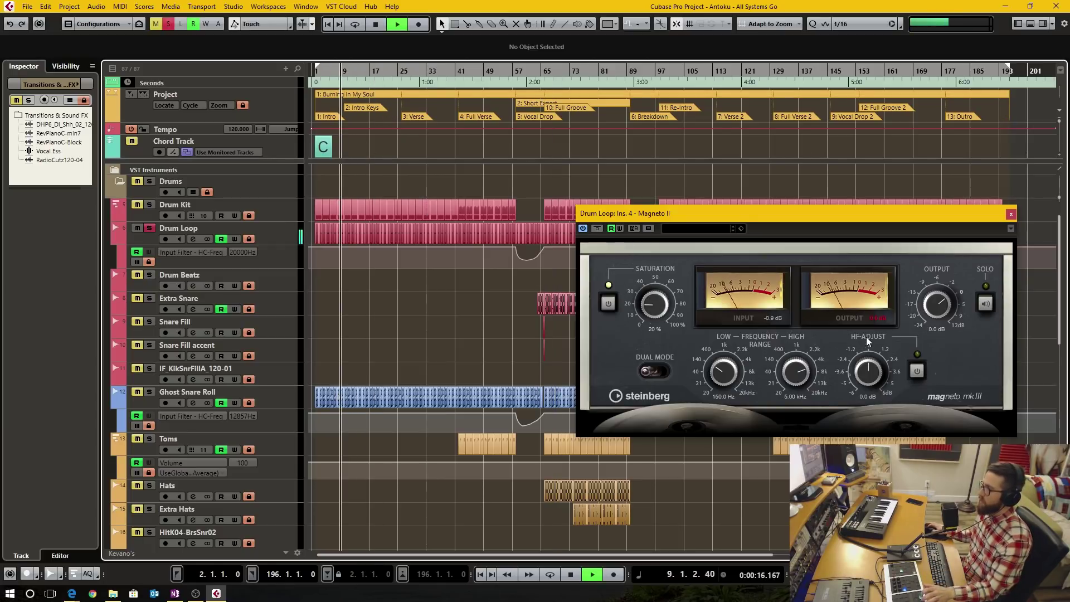
Enable Magneto II's HF filter and set HF-Adjust to about -4.9 dB, then stop playback
click(920, 372)
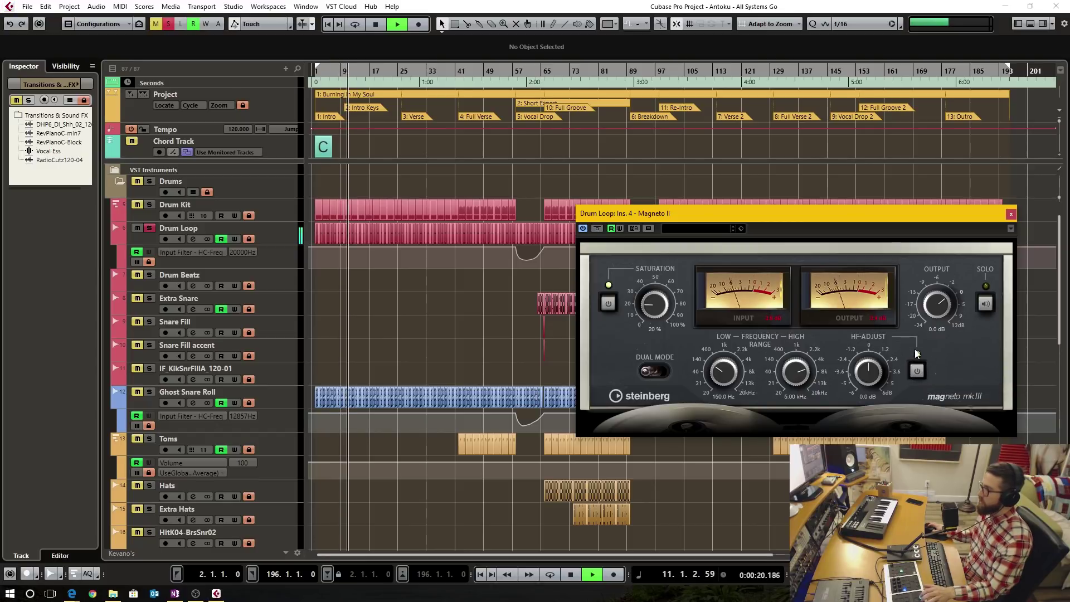
drag(877, 372, 875, 418)
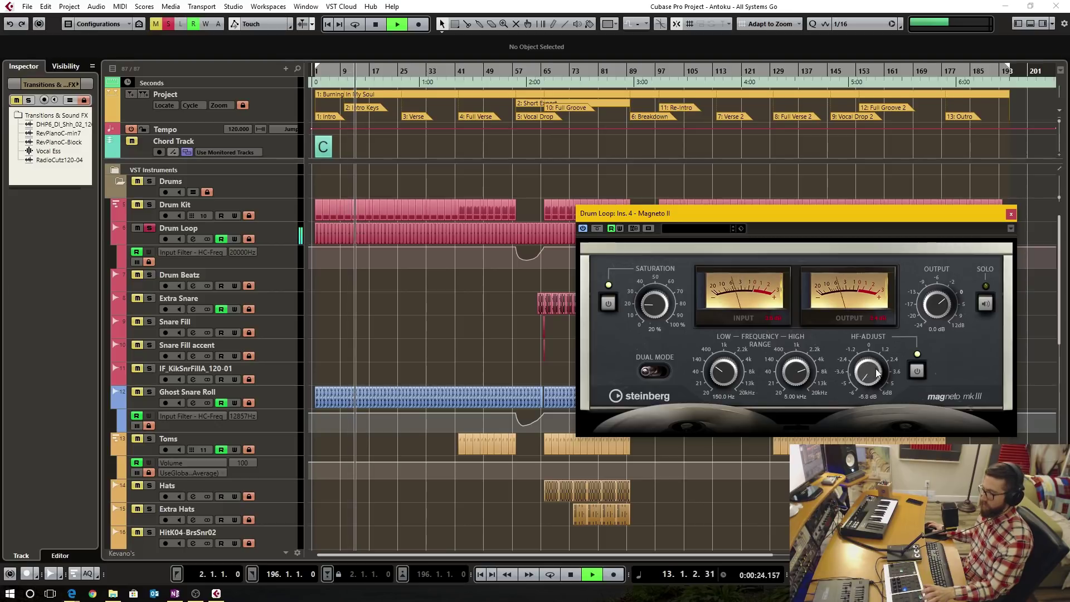
drag(877, 373, 873, 381)
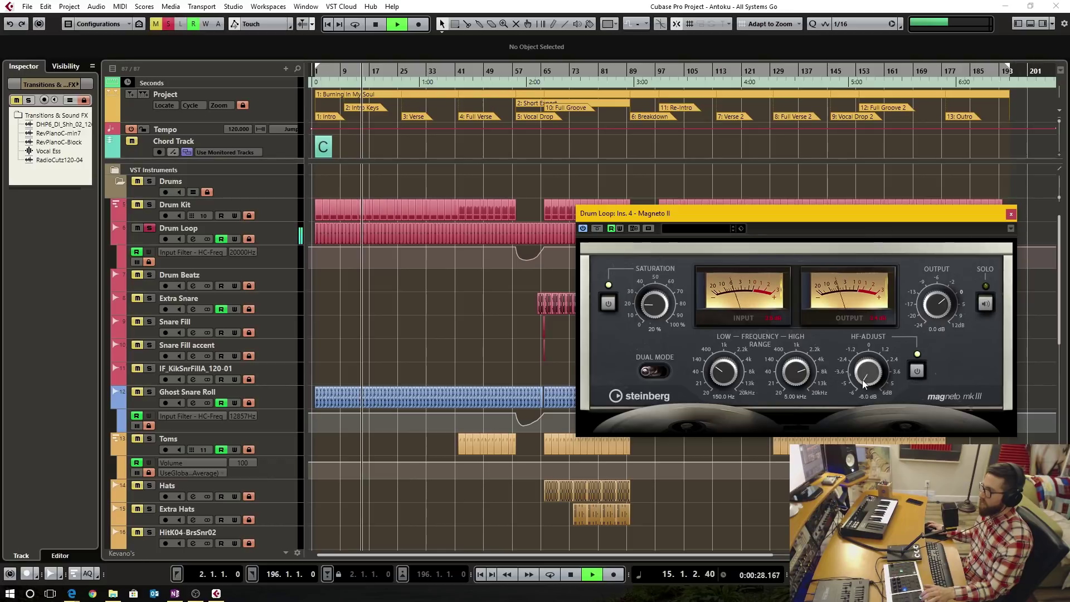
drag(863, 384, 871, 377)
key(space)
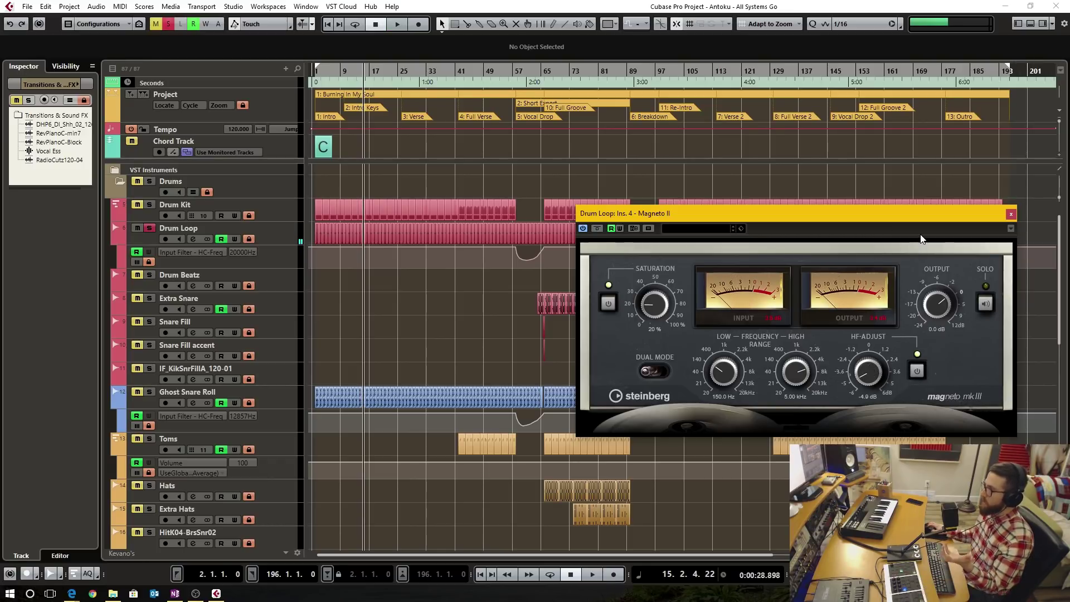
Switch Magneto II's window to the generic parameter list and back to its graphical editor
right_click(929, 246)
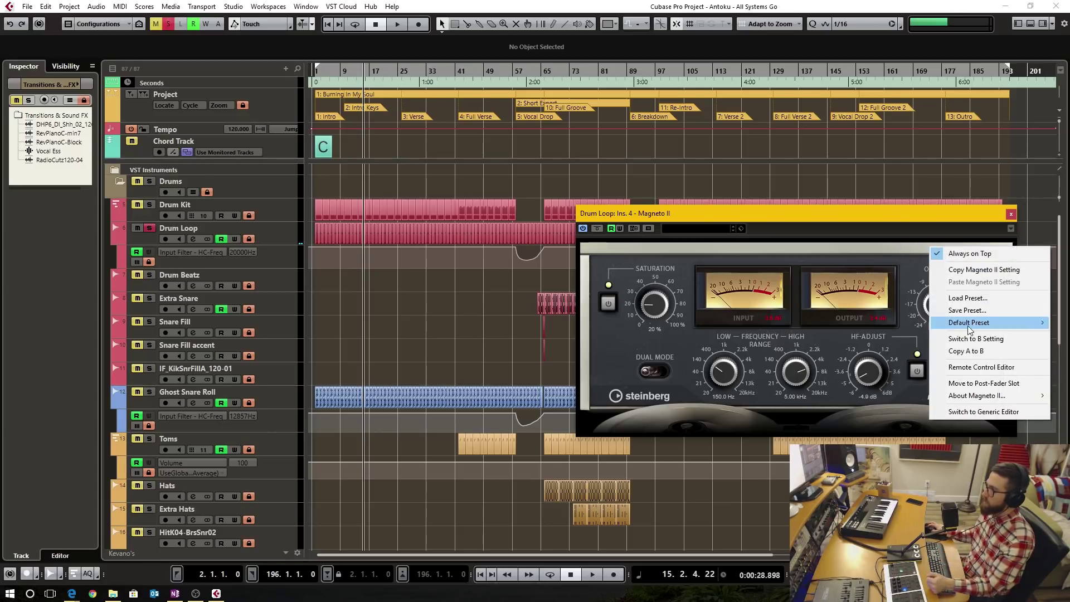
click(1001, 414)
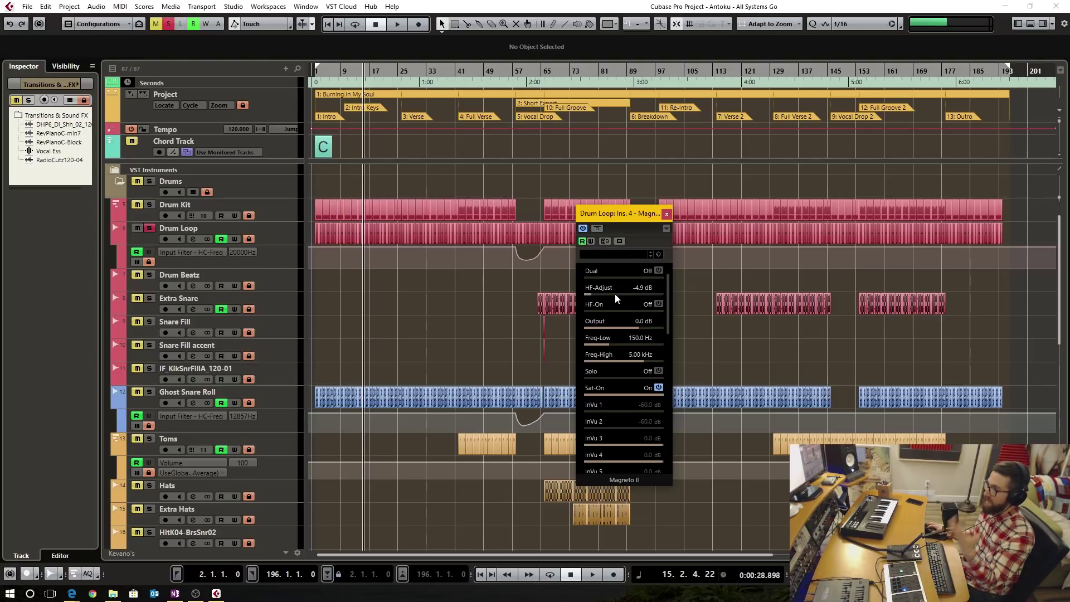
right_click(648, 242)
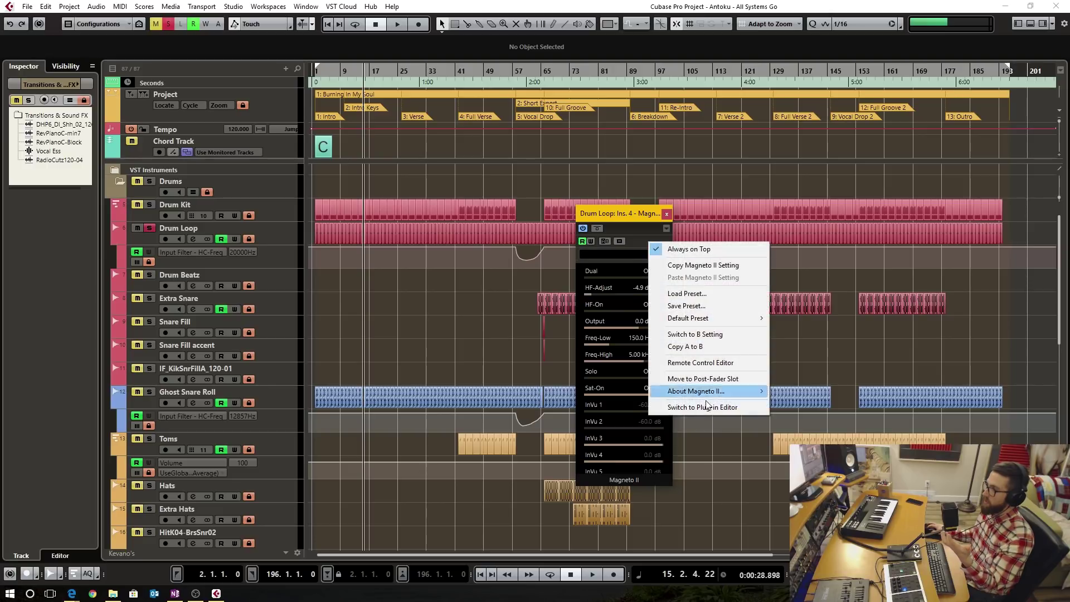
click(706, 409)
In the generic parameter list, turn HF-On on and raise HF-Adjust to 2.3 dB during playback
click(921, 371)
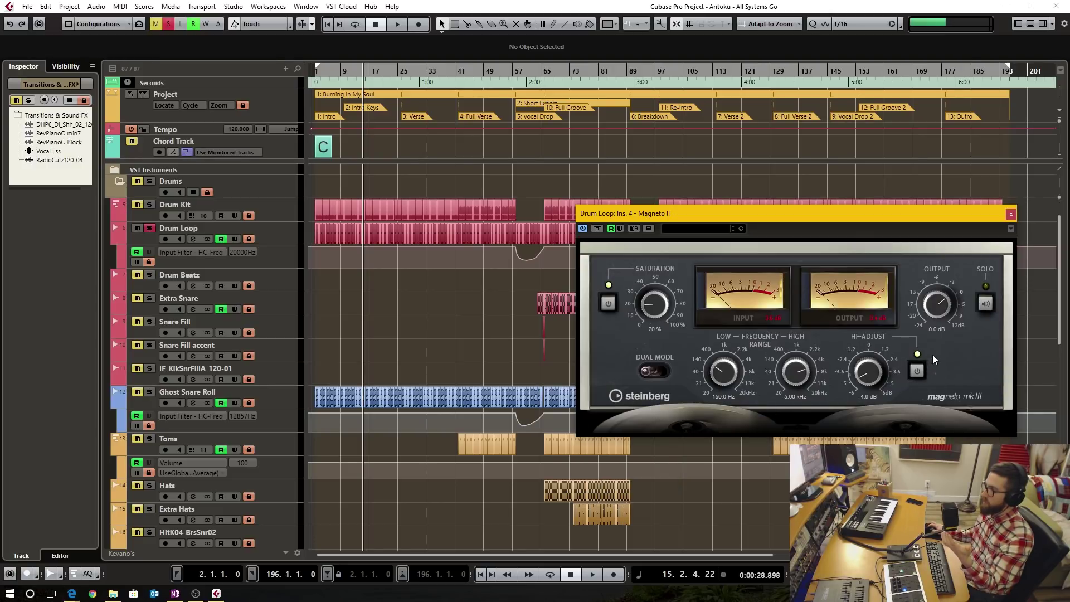
right_click(905, 266)
click(941, 423)
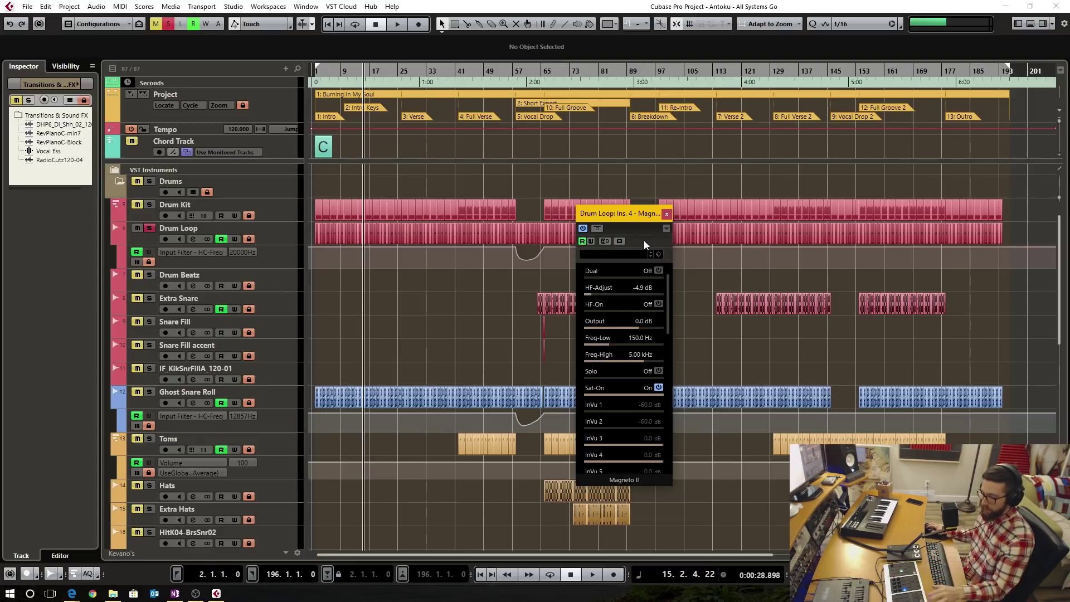
click(659, 305)
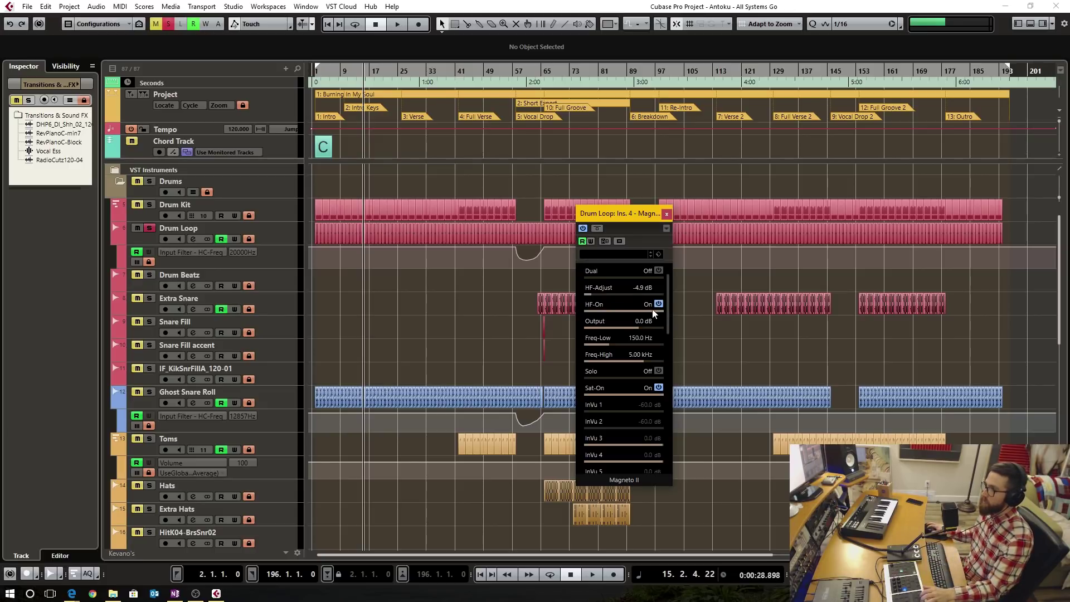
key(space)
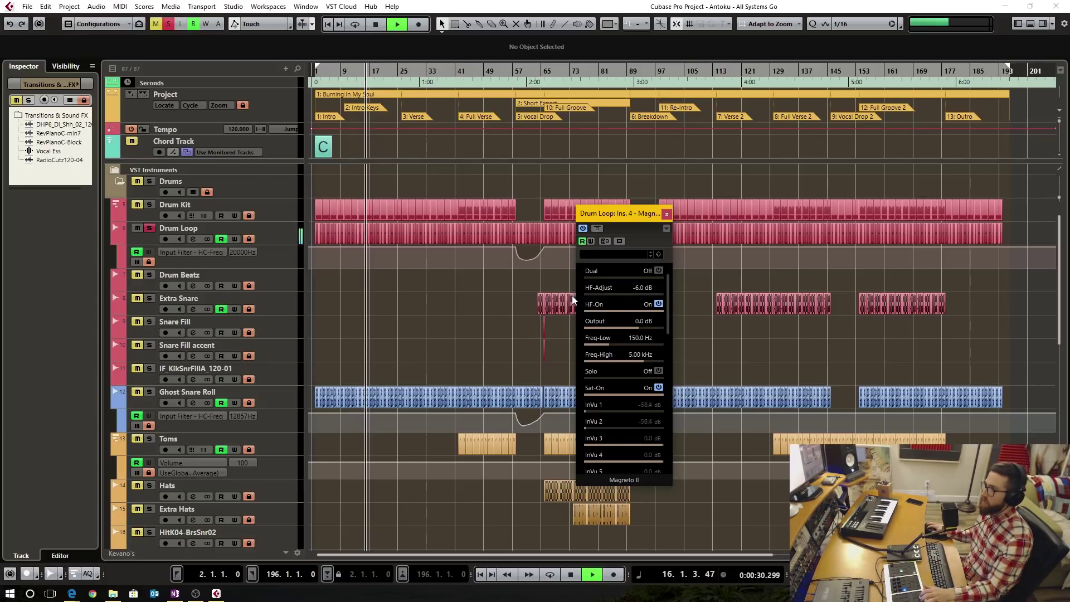
drag(599, 295, 650, 296)
key(space)
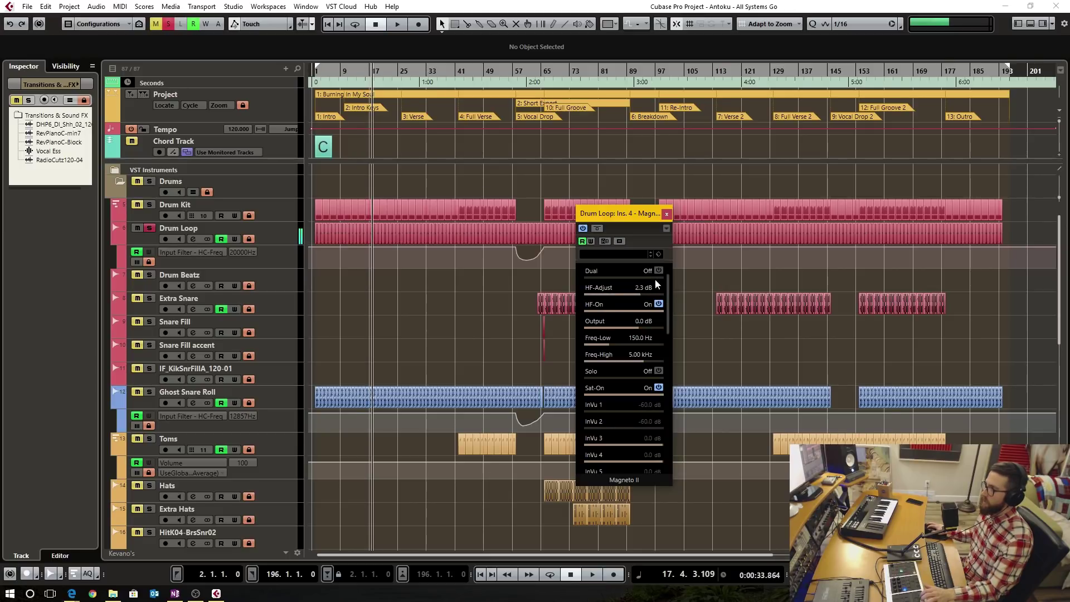
Back in the graphical editor, re-enable the HF filter and adjust HF-Adjust during playback
right_click(650, 242)
click(703, 404)
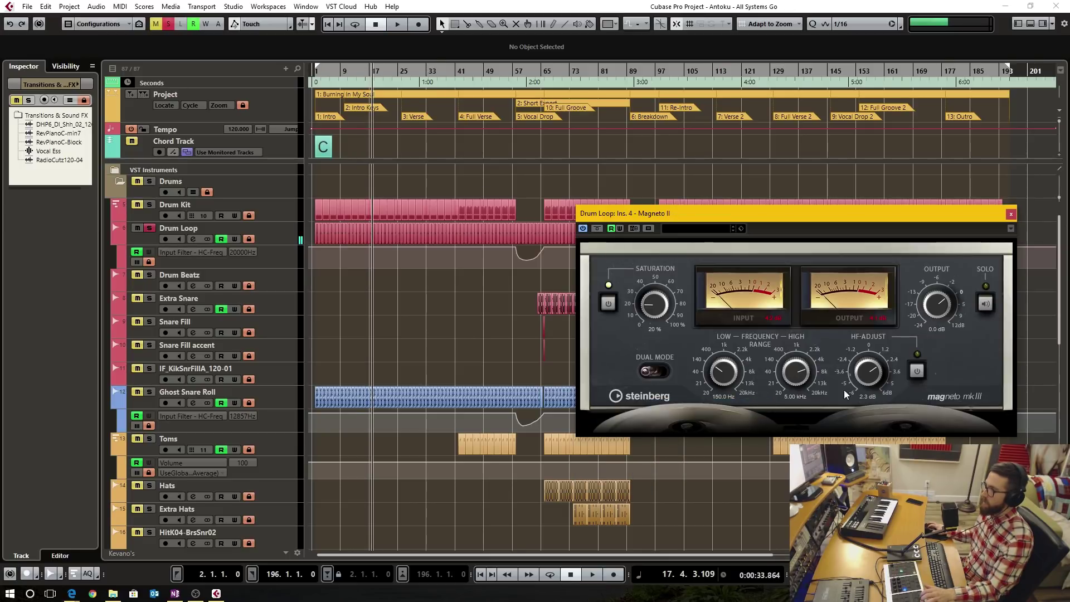
click(917, 370)
key(space)
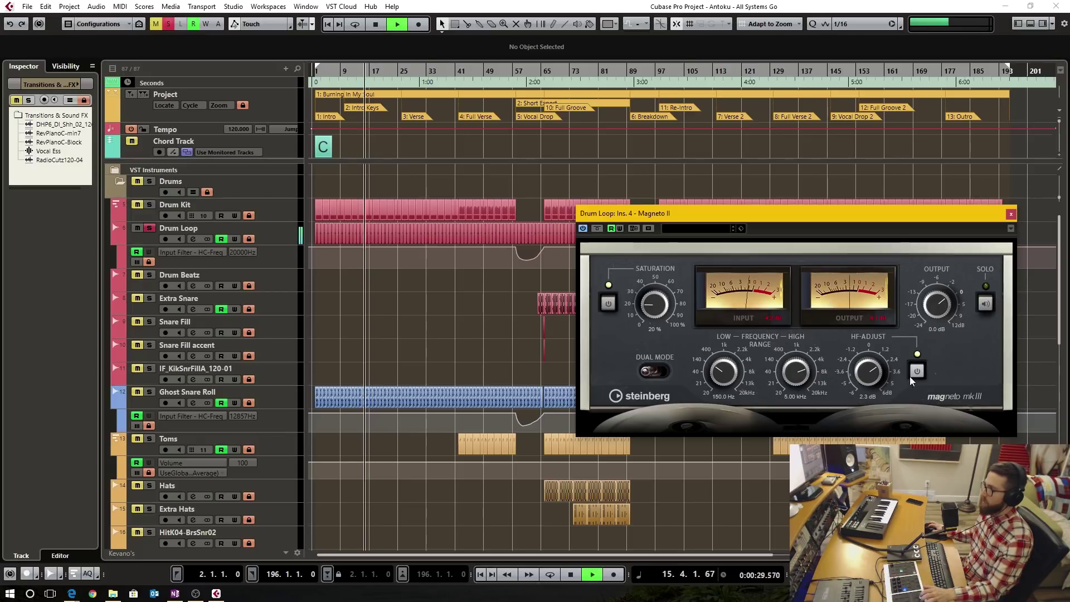
drag(871, 381, 874, 321)
key(space)
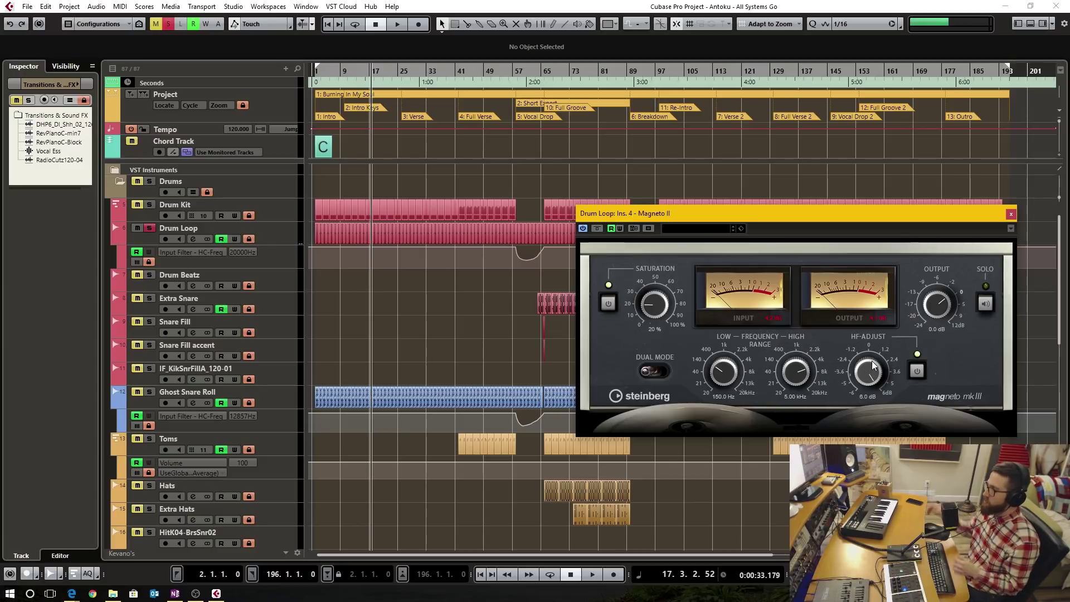
Toggle the generic view again, re-enable HF, set HF-Adjust to -1.8 dB, and close Magneto II
right_click(929, 248)
click(982, 408)
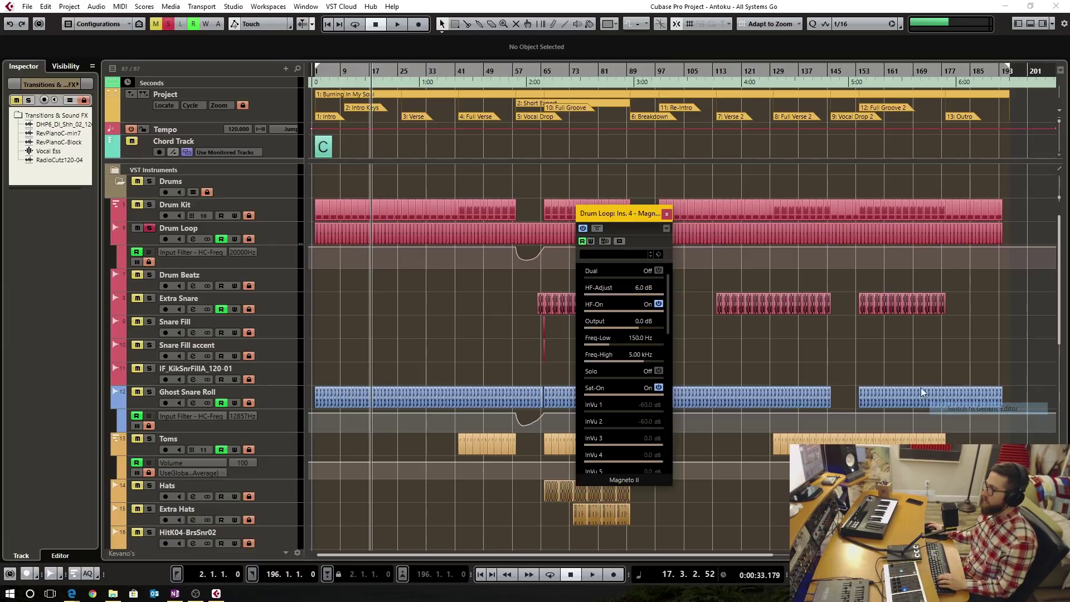
right_click(638, 244)
click(687, 411)
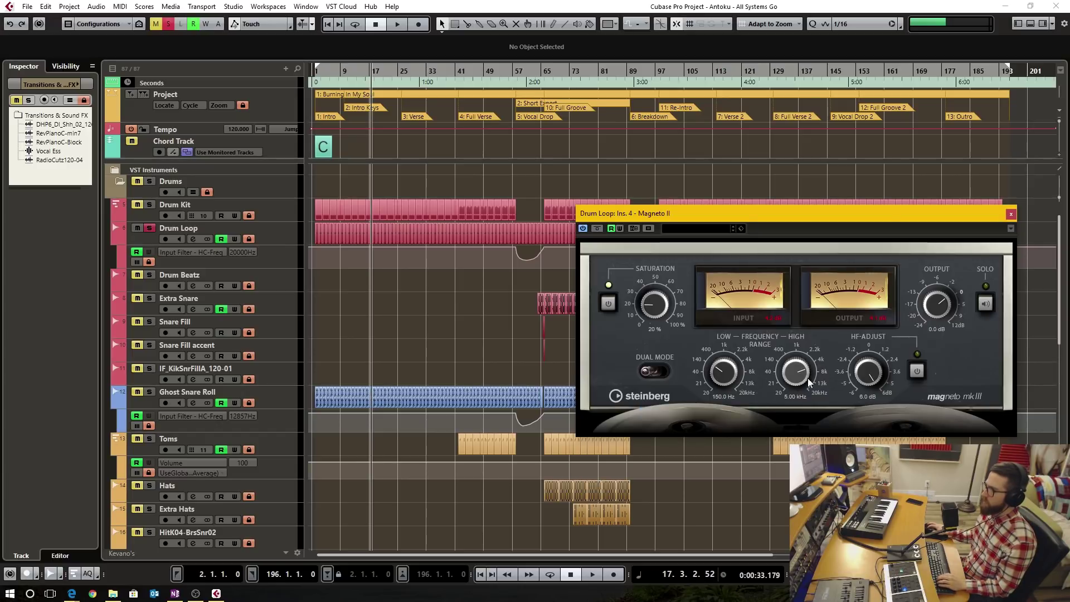
click(918, 373)
key(space)
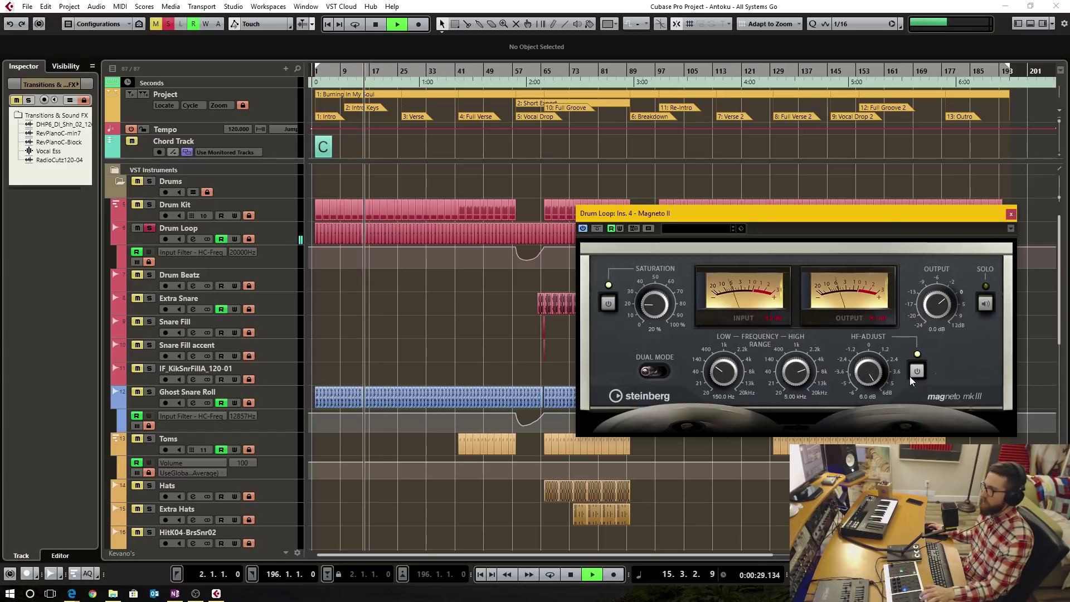
drag(868, 372, 887, 397)
key(space)
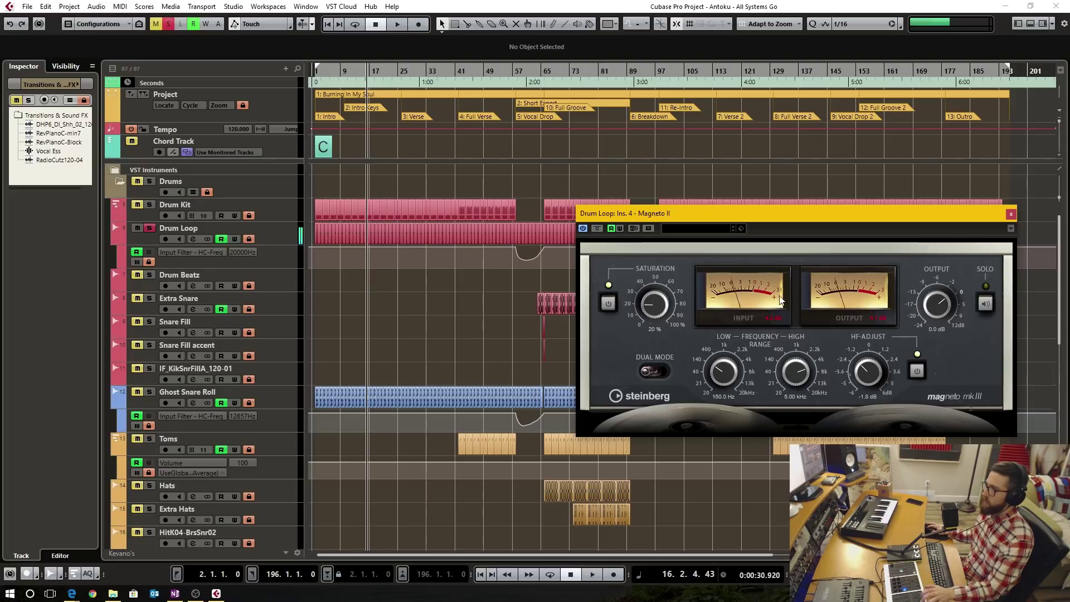
click(1011, 214)
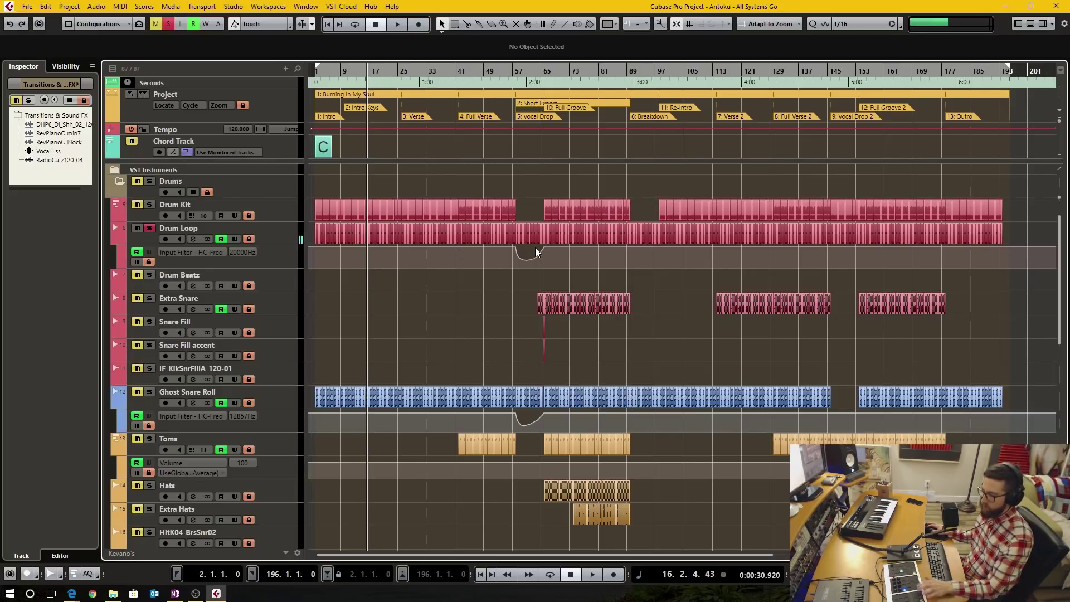
From MixConsole 2, open Drum Loop's Magneto II, enable its HF filter during playback, then close it
key(F3)
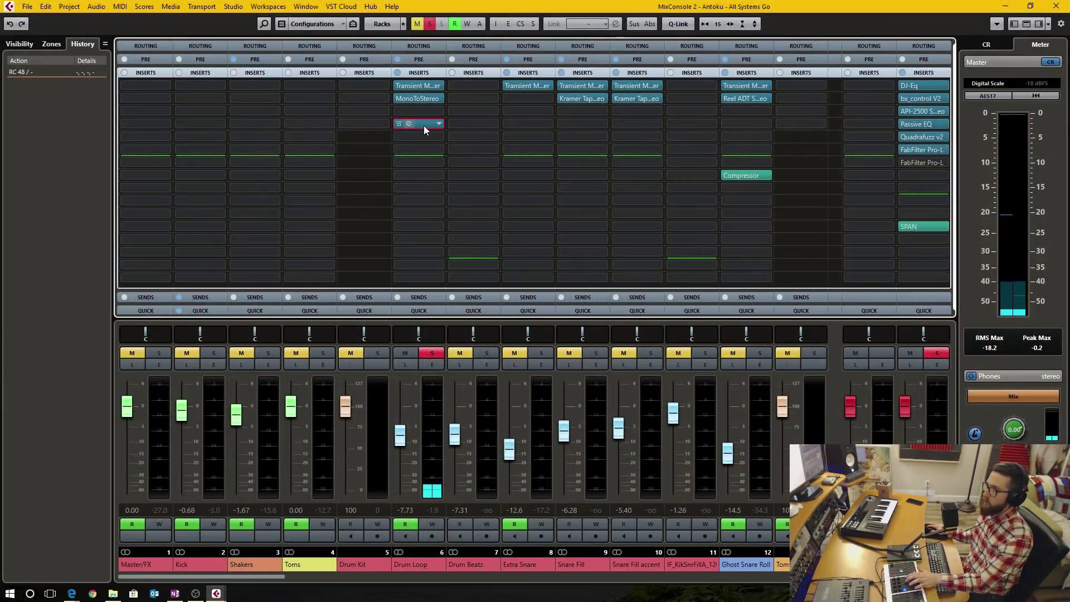
click(424, 125)
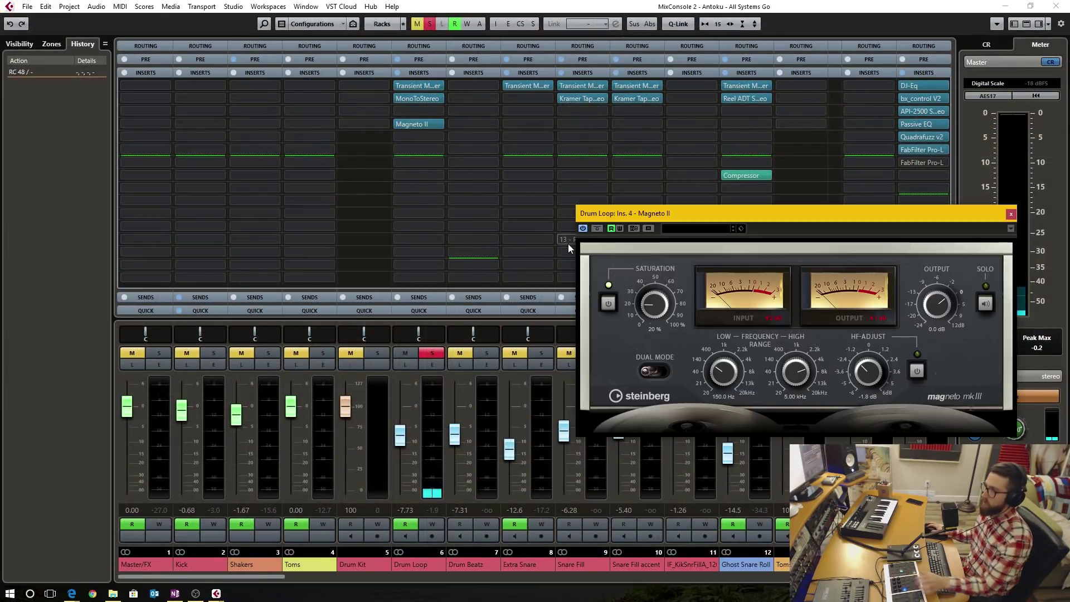
click(917, 372)
key(space)
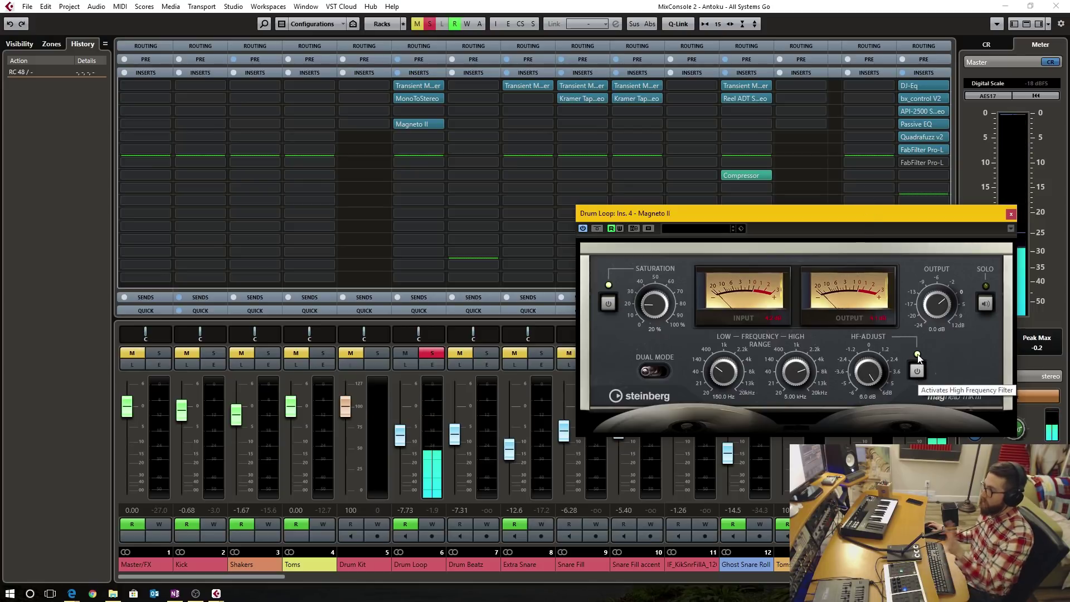
click(1011, 214)
Reopen Drum Loop's Magneto II, switch the HF filter on again, and close it
mouse_move(429, 127)
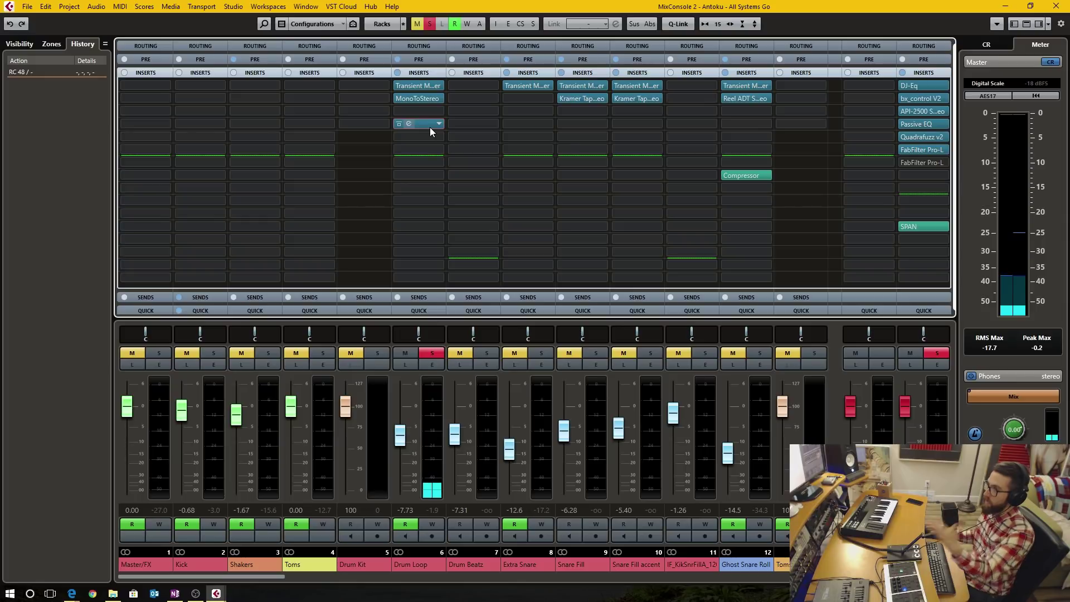
click(429, 125)
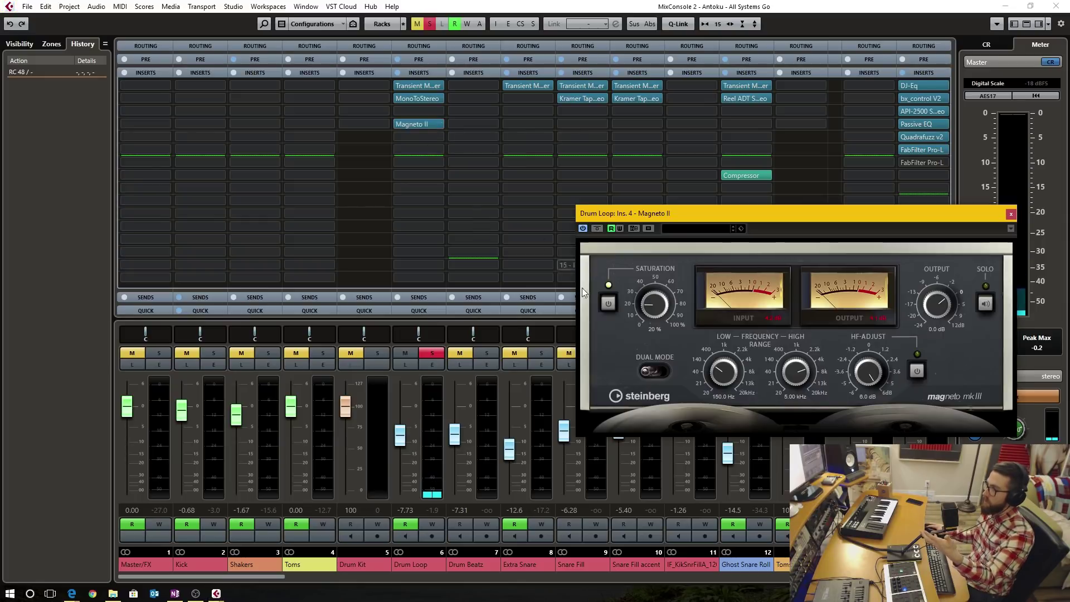
click(916, 372)
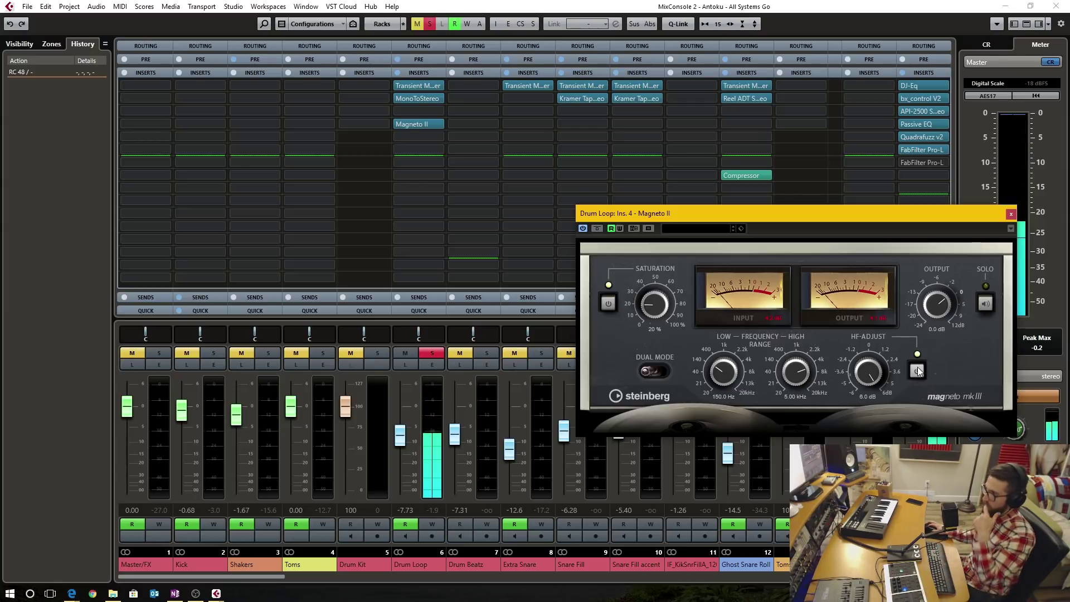
click(1010, 213)
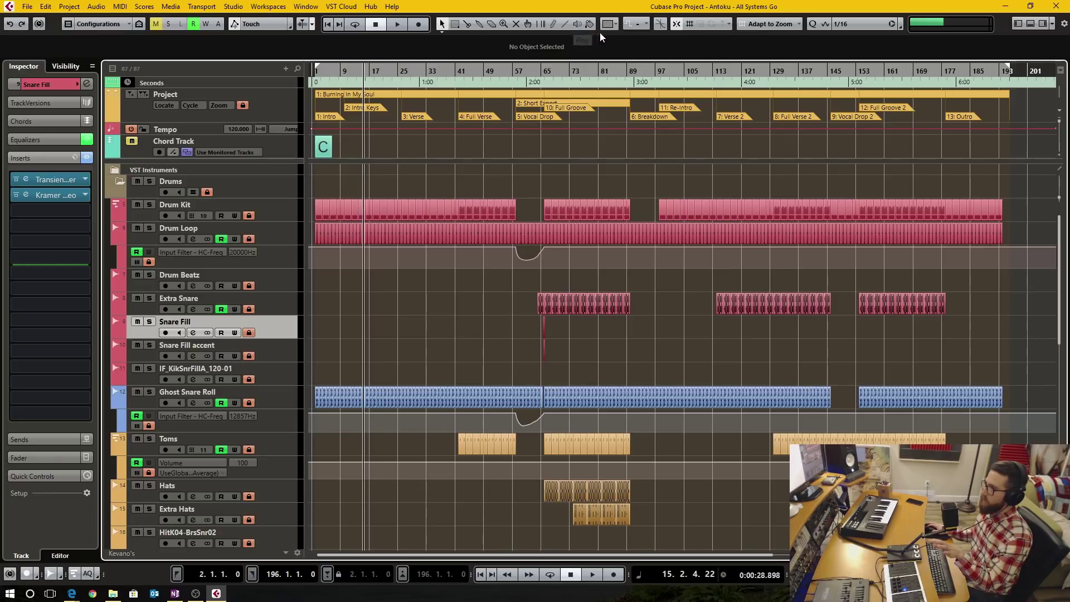
Shrink the project window to the top-left and hide the Inspector
drag(671, 6, 423, 30)
click(572, 50)
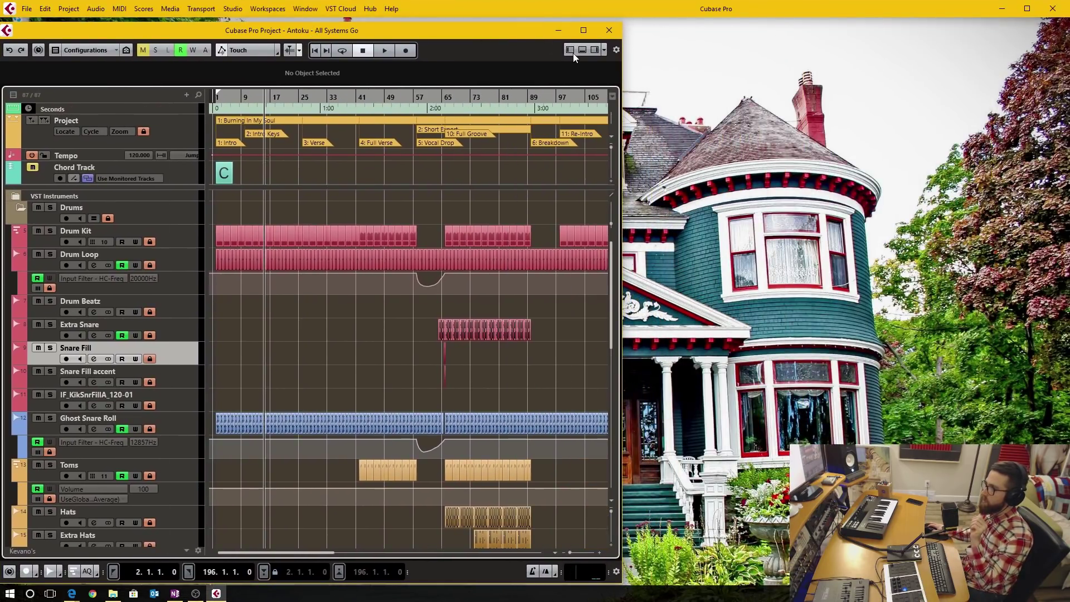
click(268, 9)
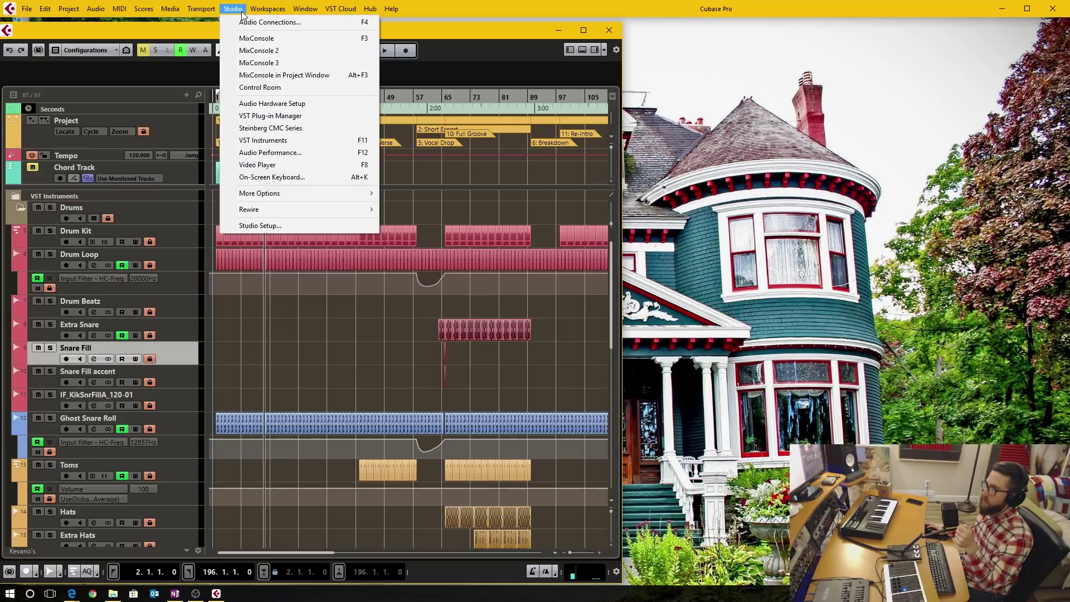
click(241, 9)
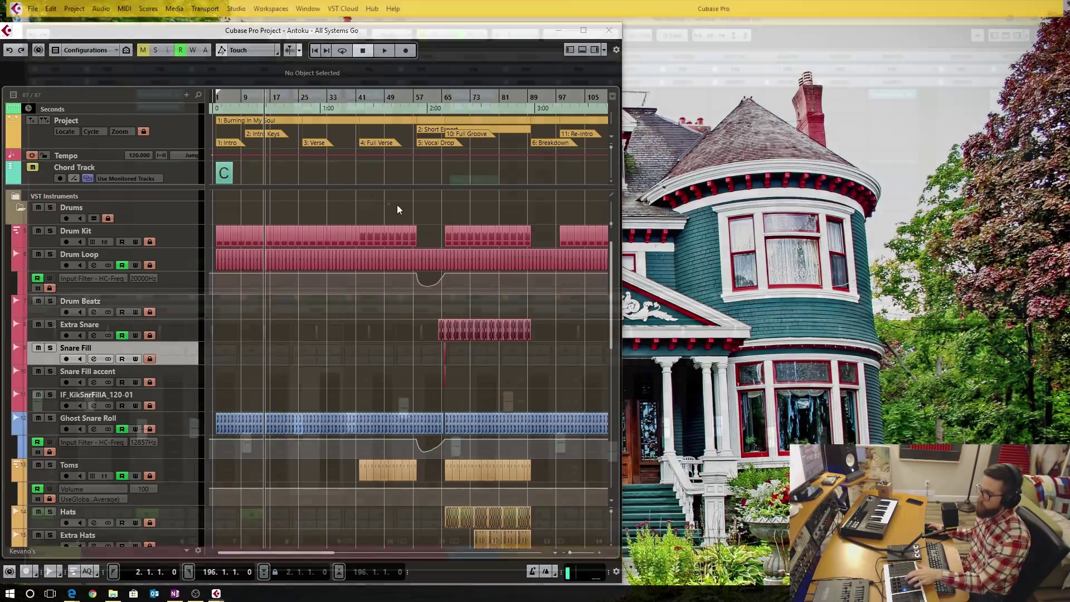
Place MixConsole 2 on the right half of the screen and select the Extra Snare track
key(F3)
drag(665, 31, 900, 33)
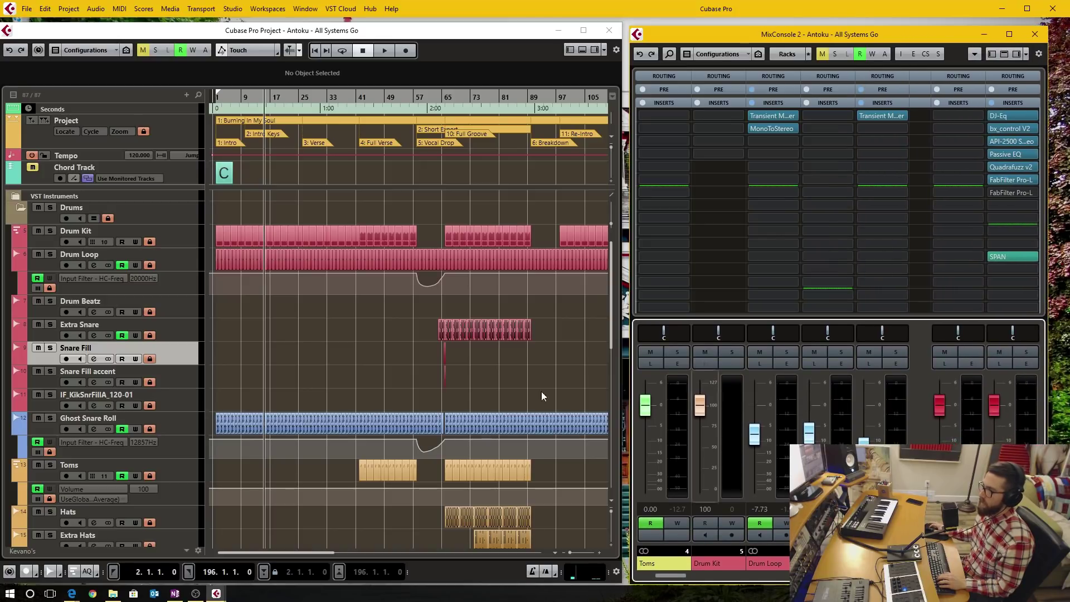
click(185, 329)
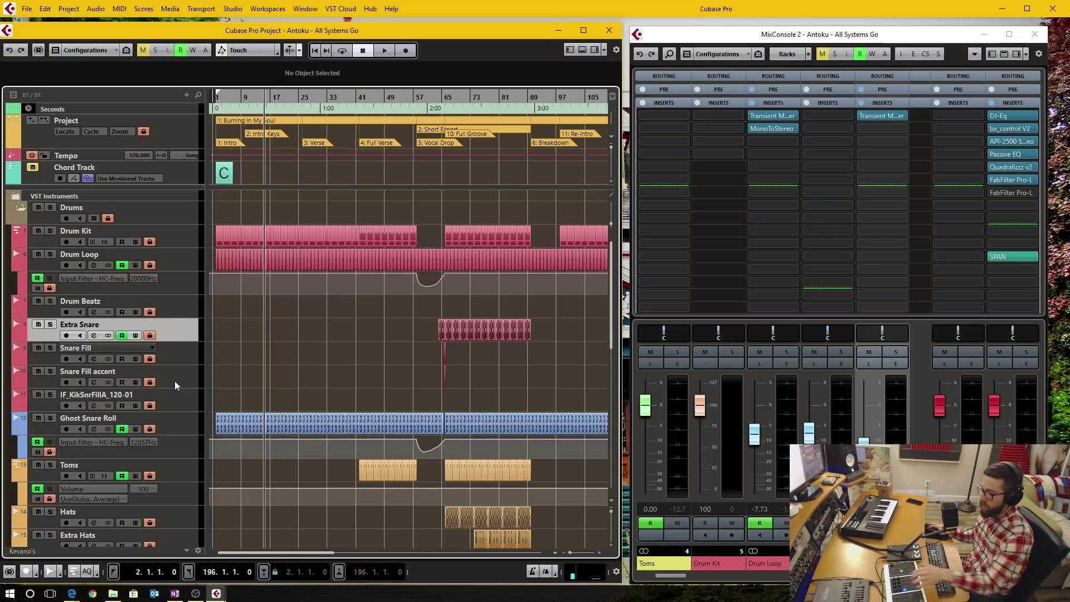
Move the selection across Snare Fill accent, Ghost Snare Roll and the Extra Snare channel, then record-enable Snare Fill accent
key(Down)
key(Down)
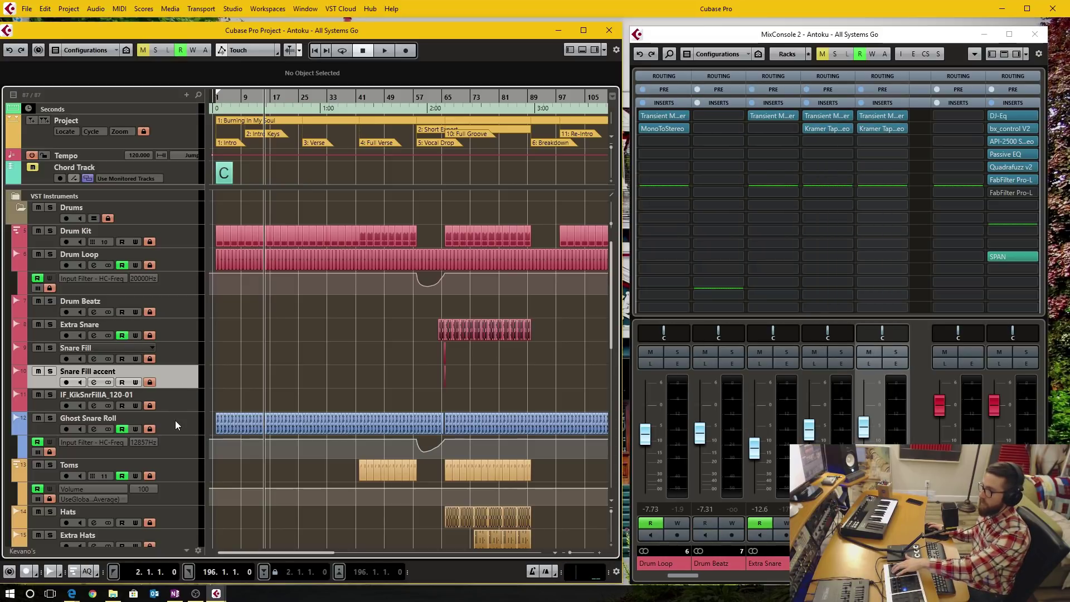
click(175, 422)
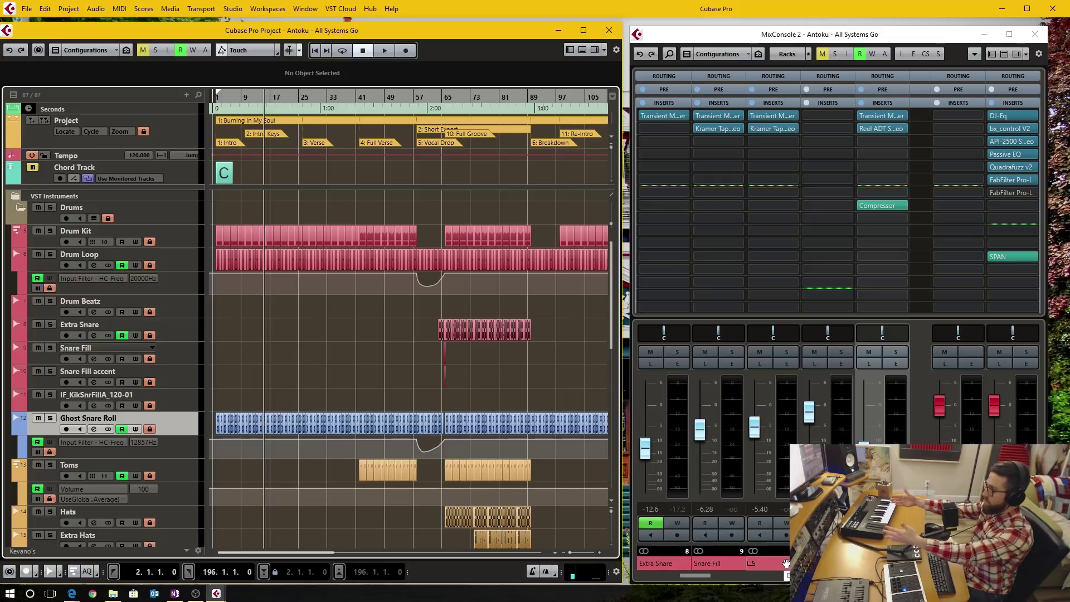
click(668, 565)
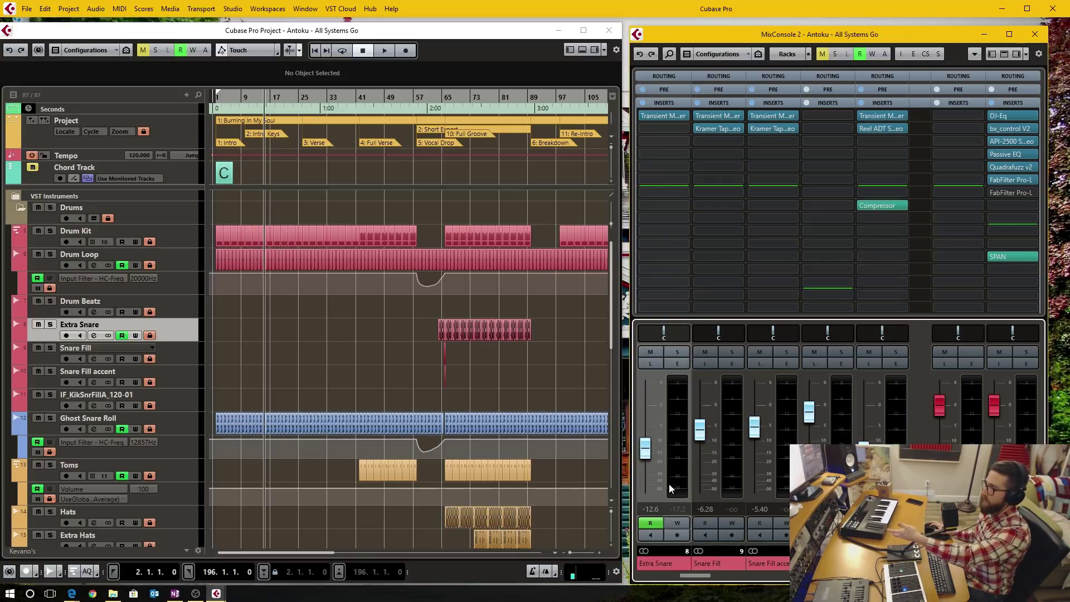
click(182, 380)
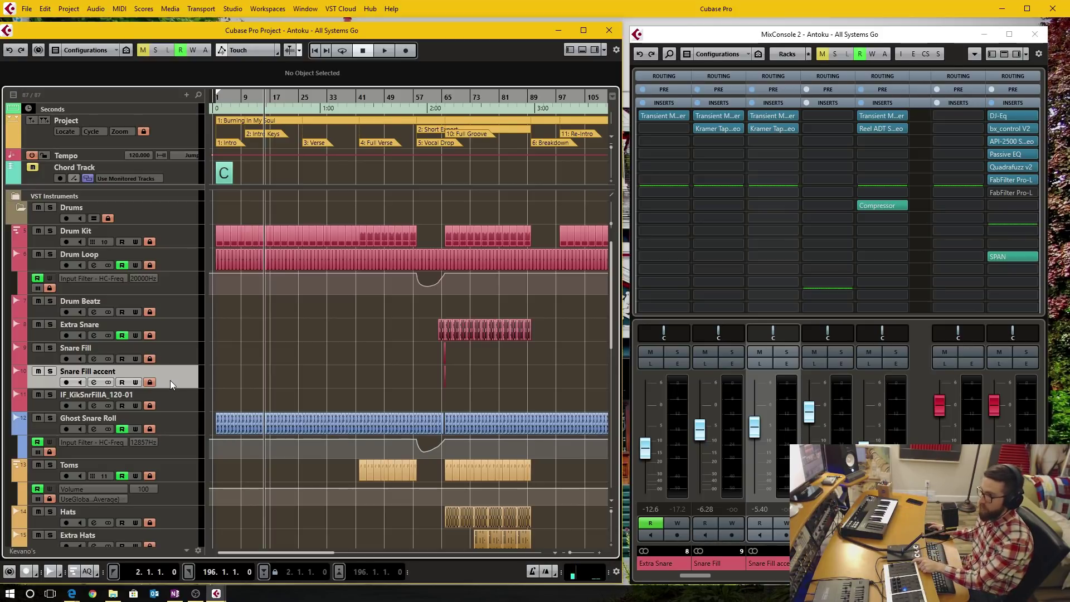
key(r)
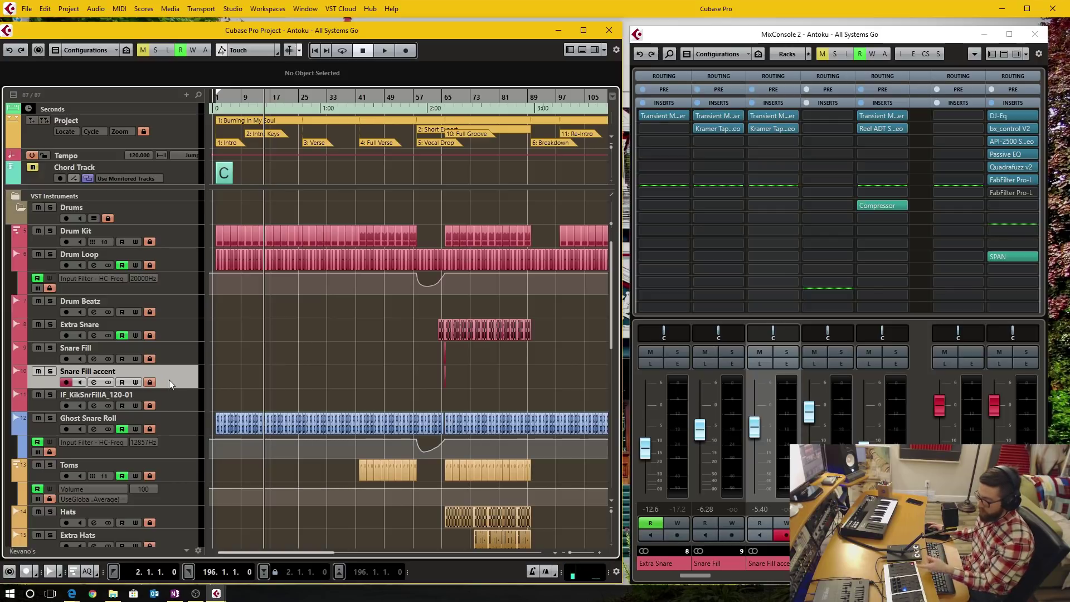
Mute Snare Fill accent with M, turn on its monitoring with Shift+M, then select Snare Fill
key(m)
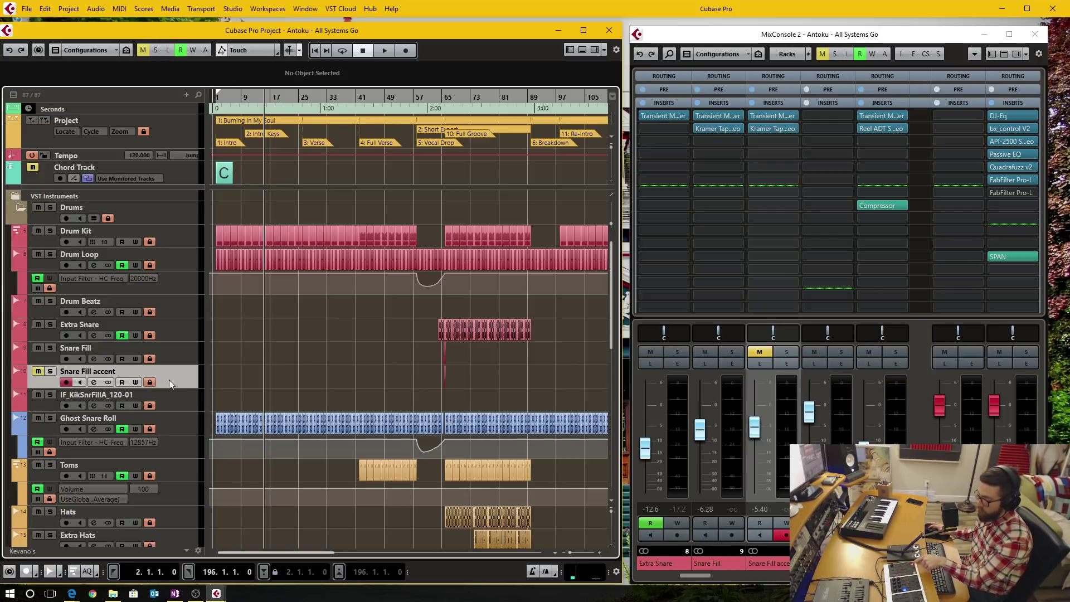
key(shift+m)
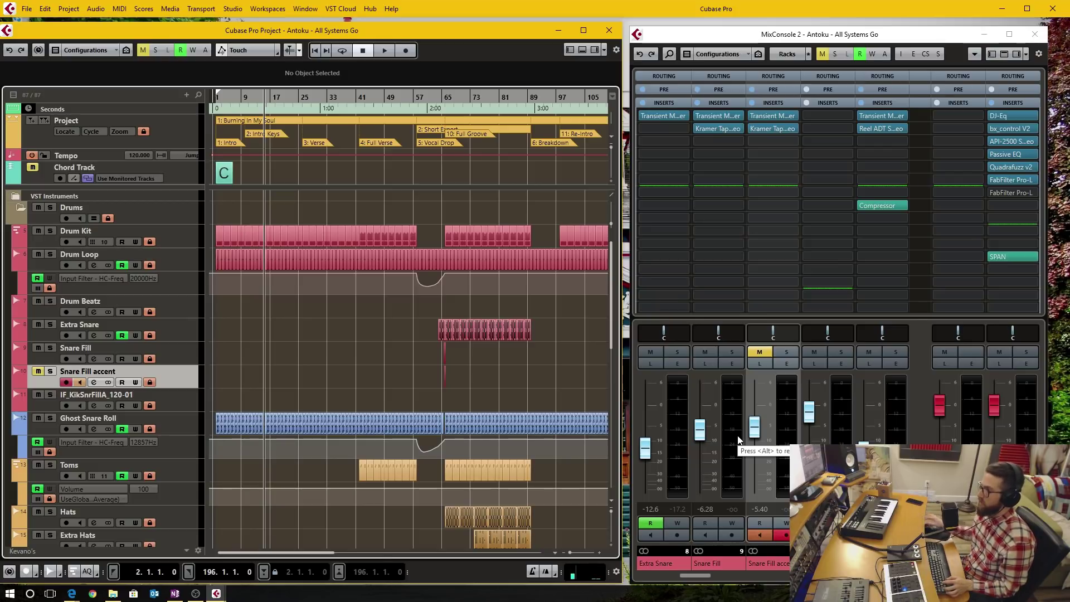
click(192, 361)
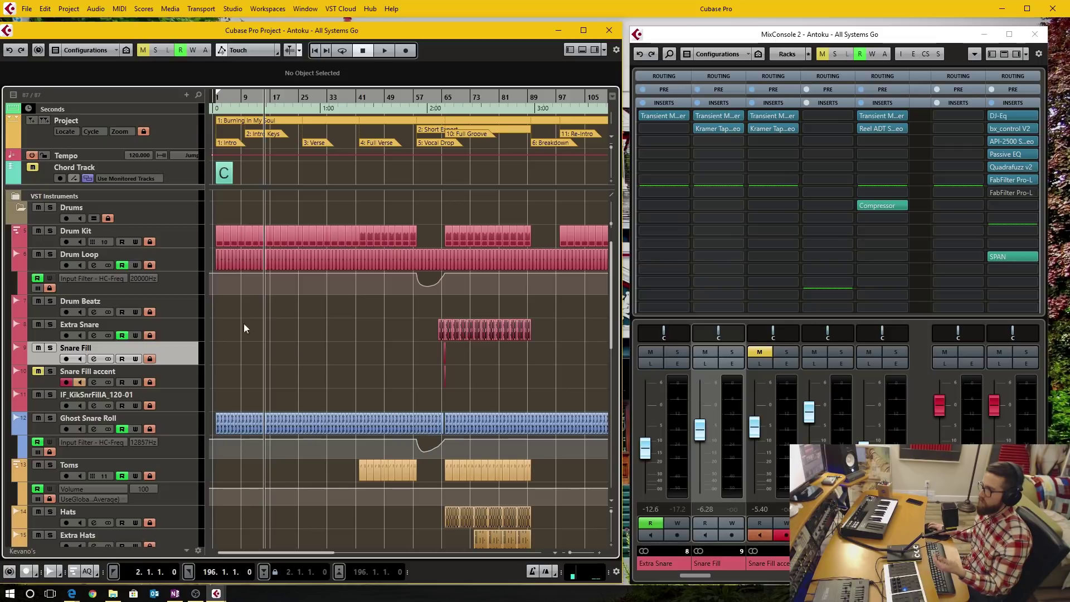
Turn off record-enable, mute and monitoring on Snare Fill accent, then select Snare Fill
click(196, 311)
click(184, 237)
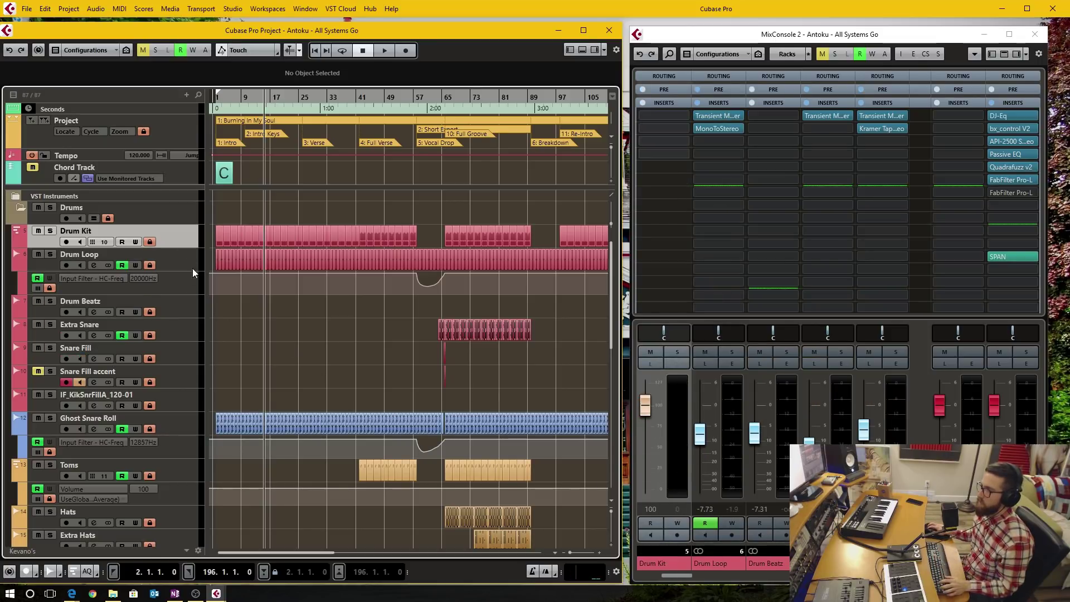
click(79, 383)
click(66, 383)
click(38, 372)
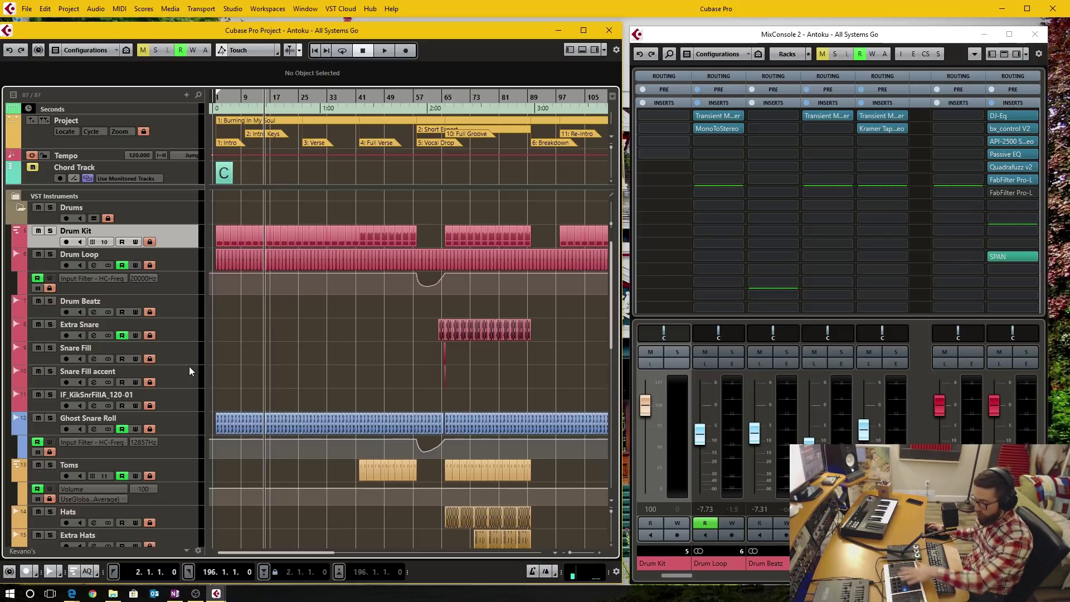
click(192, 343)
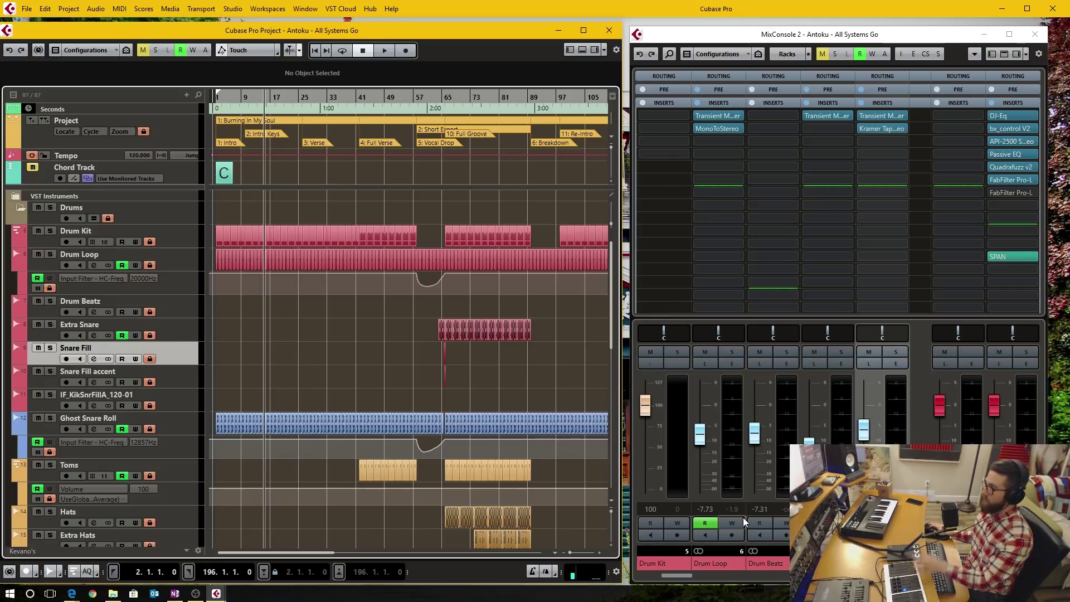
Select the Drum Loop, Drum Kit and Drum Beatz mixer channels, then the Snare Fill accent and Extra Snare tracks
click(720, 563)
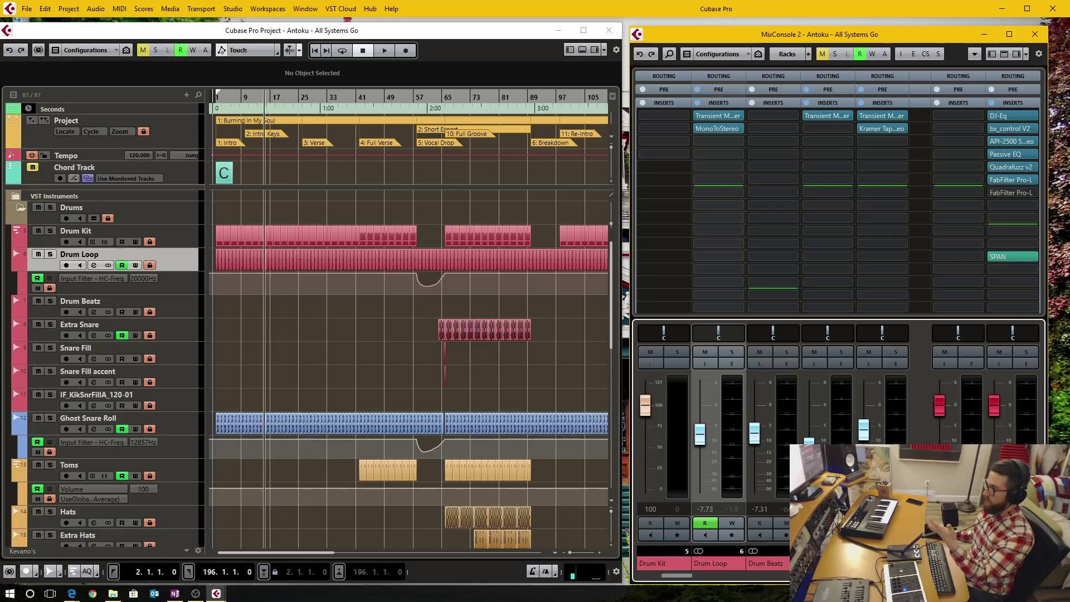
click(719, 564)
click(717, 568)
click(671, 564)
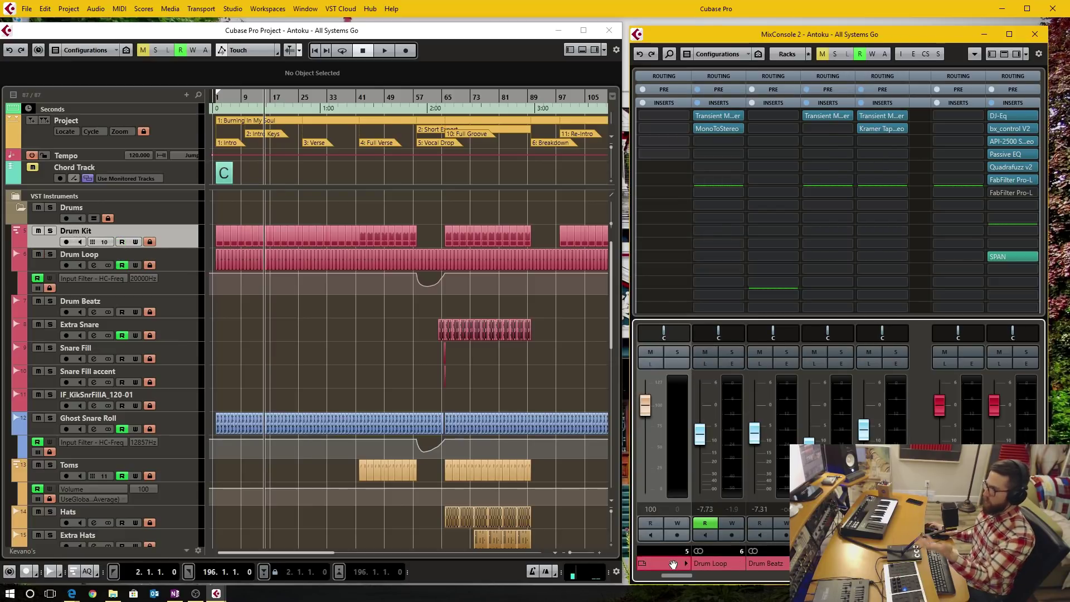
click(778, 563)
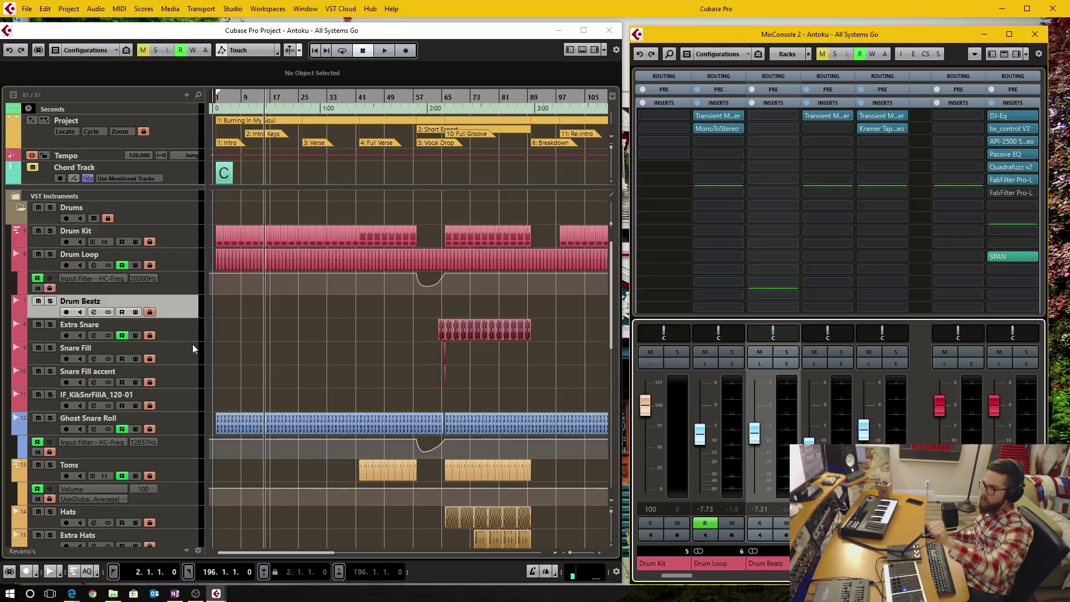
click(184, 376)
click(171, 334)
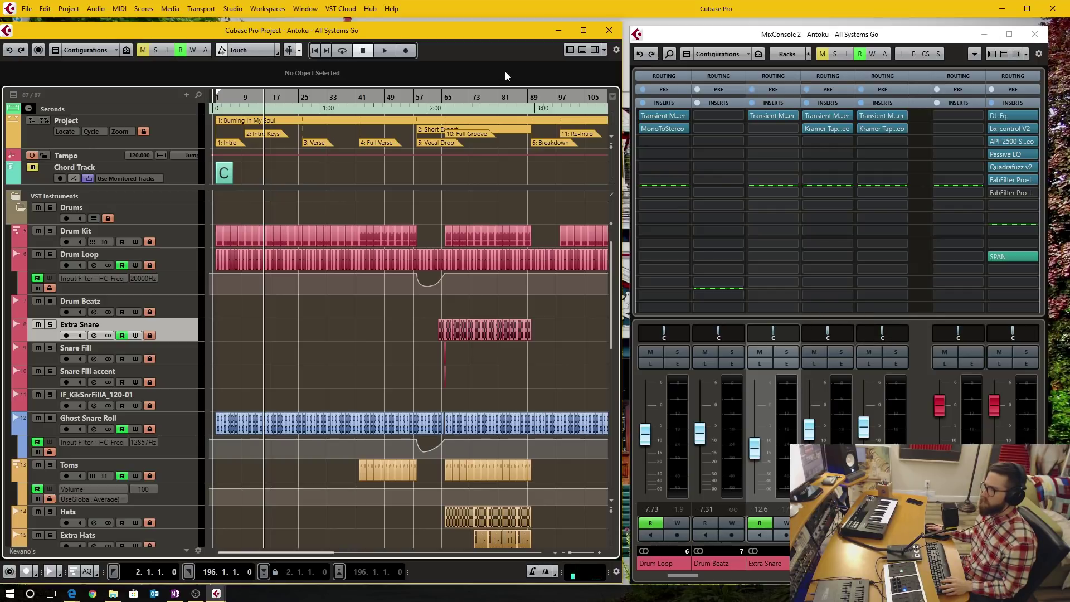
Maximize and then close MixConsole 2, and maximize the project window
double_click(743, 35)
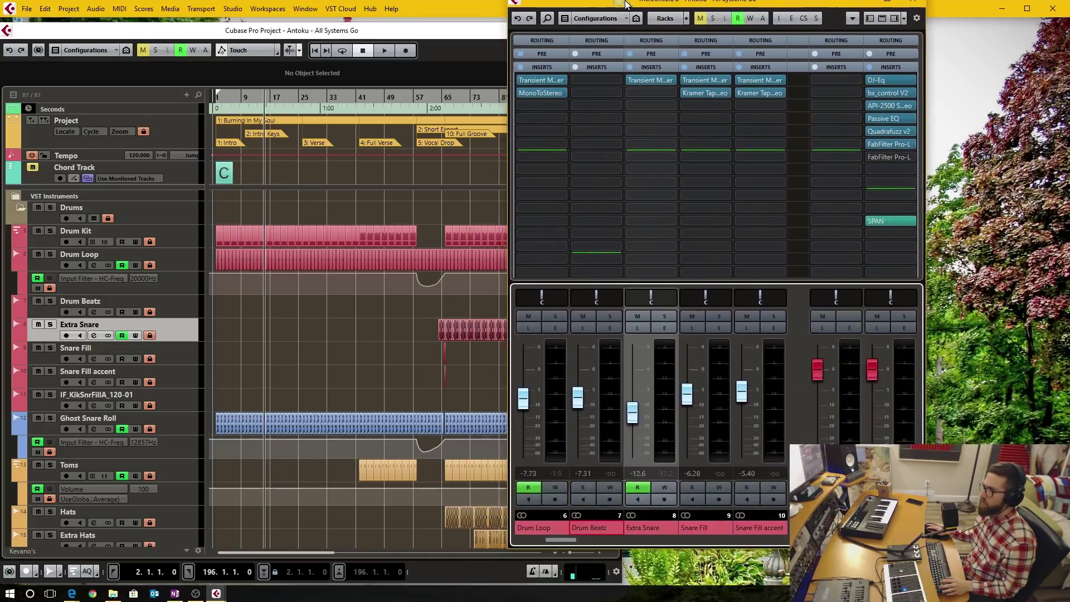
click(1014, 24)
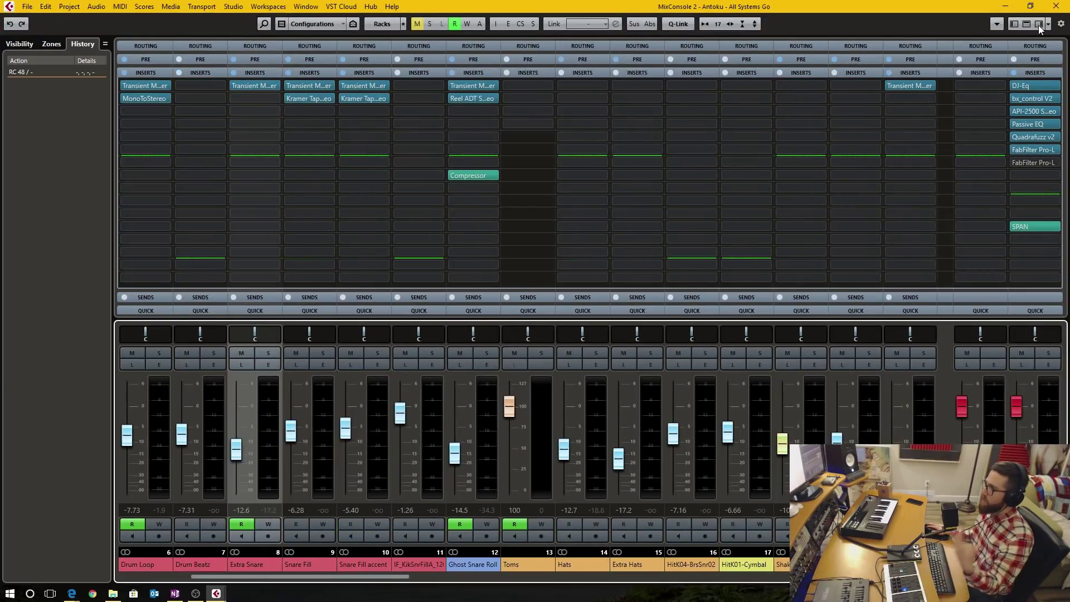
click(1039, 24)
click(1056, 6)
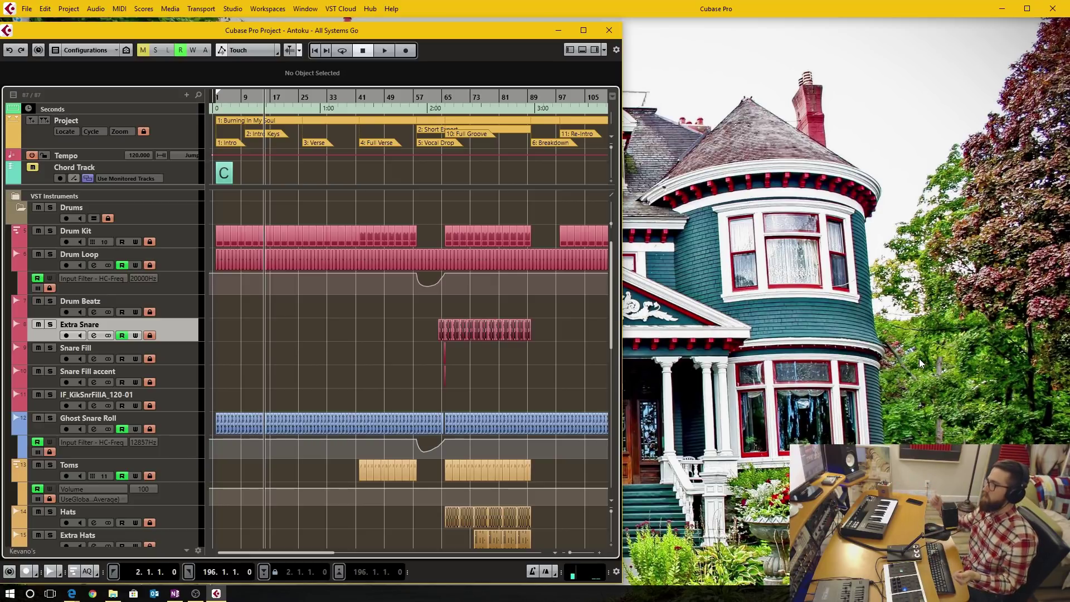
double_click(497, 34)
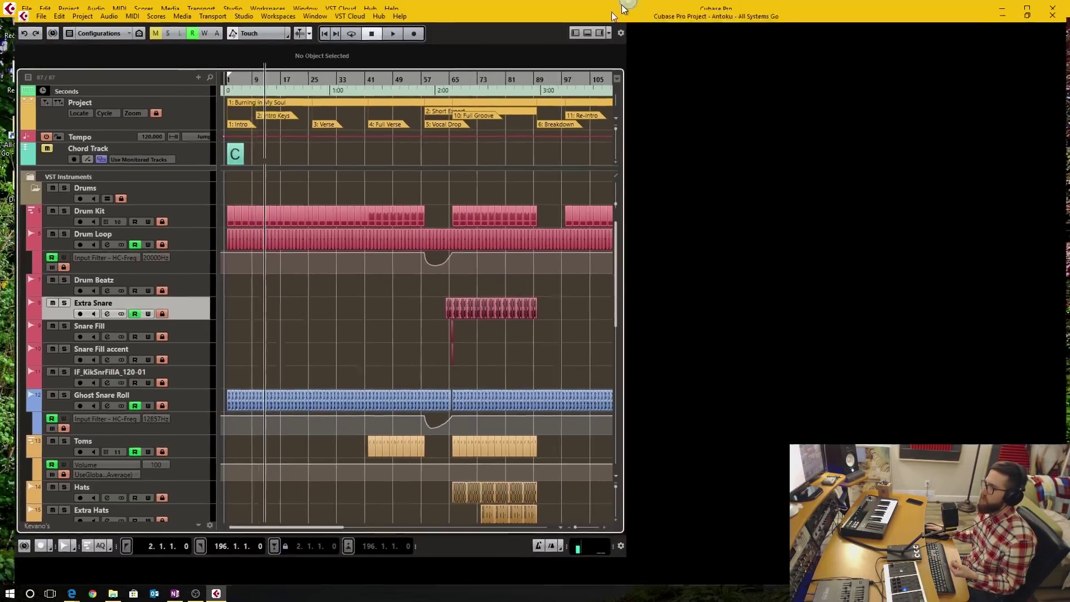
click(234, 6)
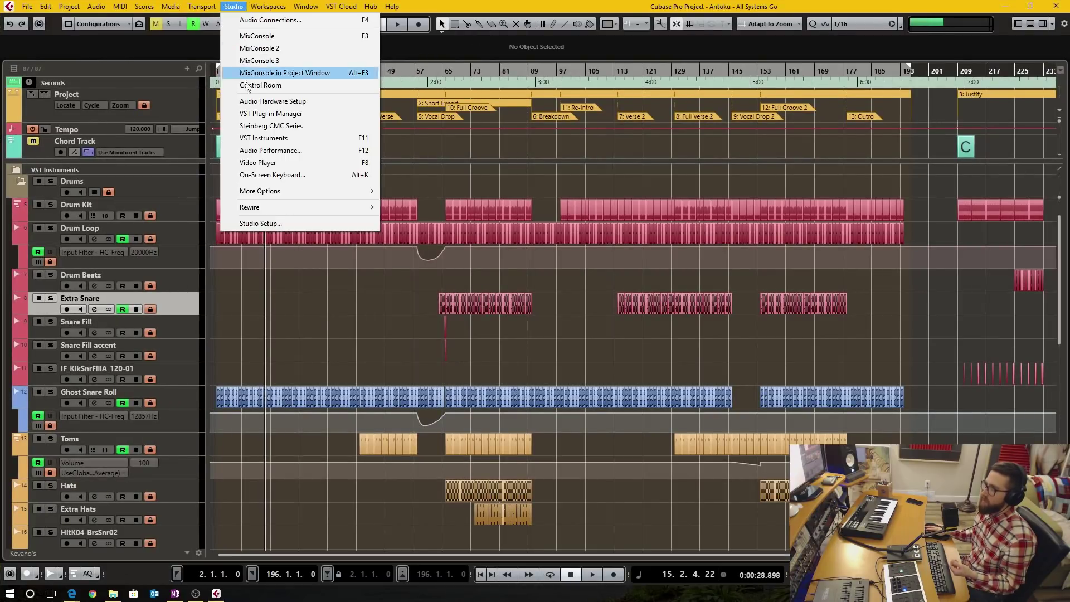
click(295, 113)
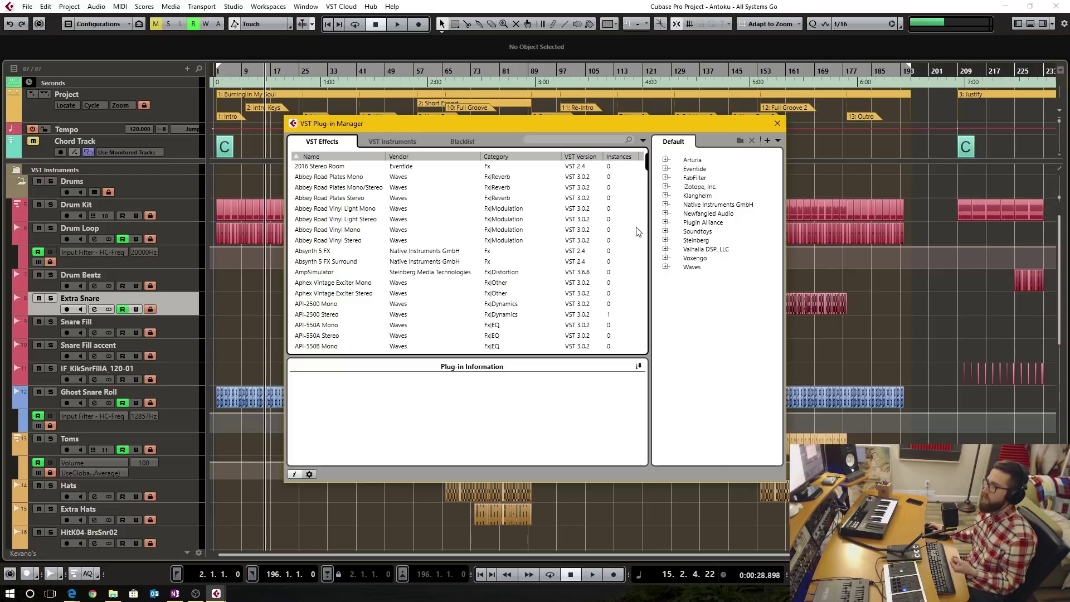
click(665, 221)
click(677, 249)
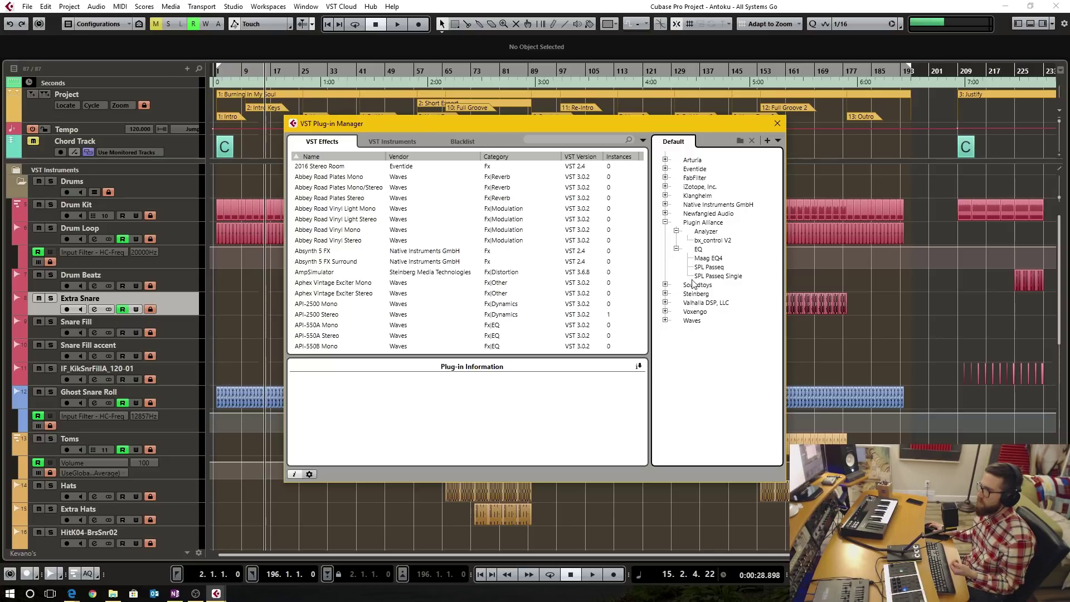
click(665, 187)
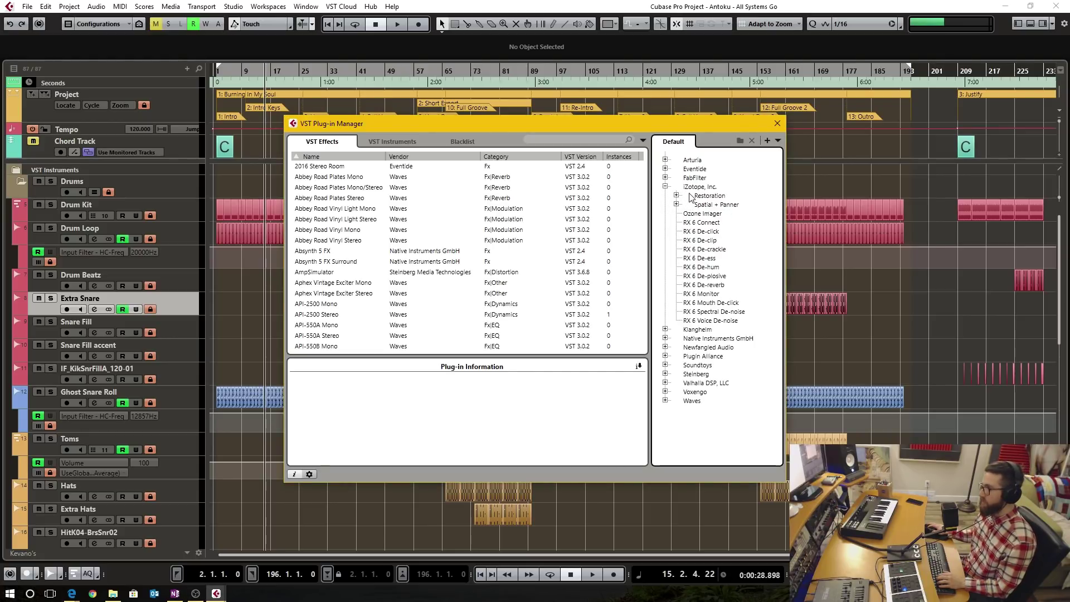
key(Left)
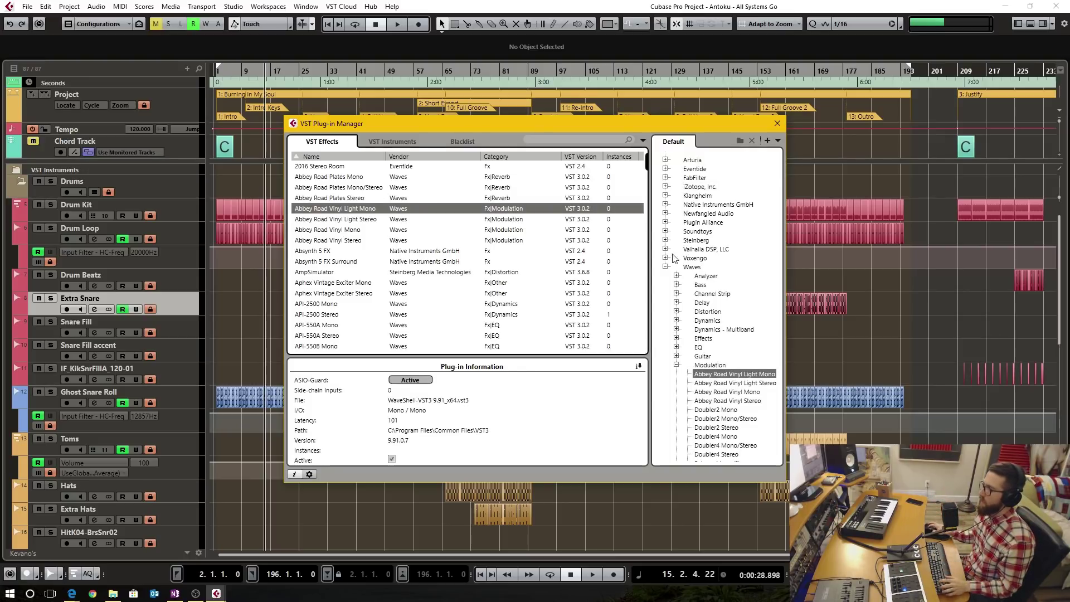
click(777, 124)
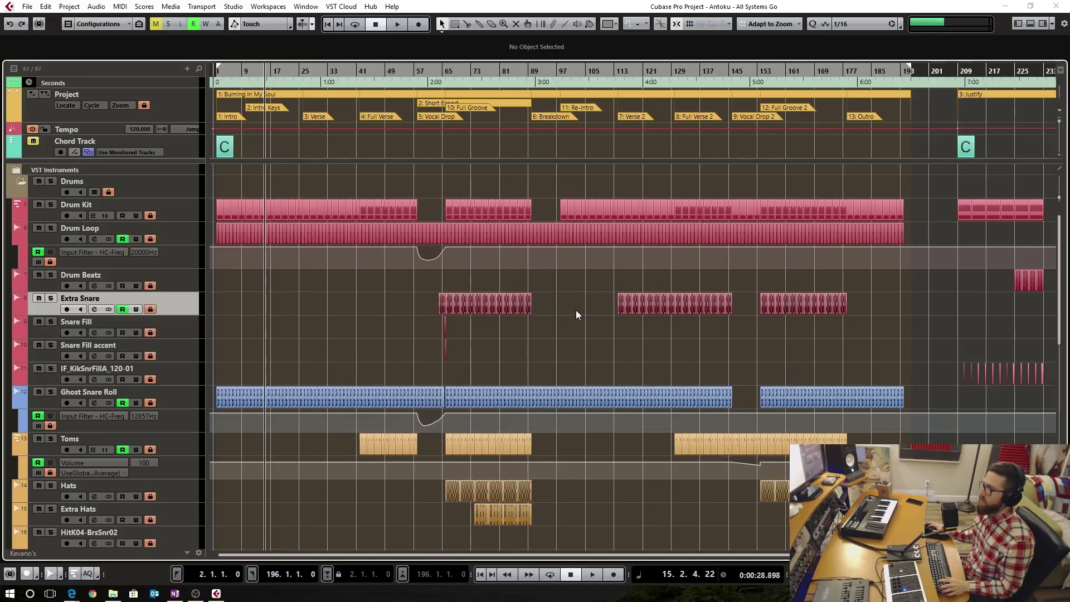